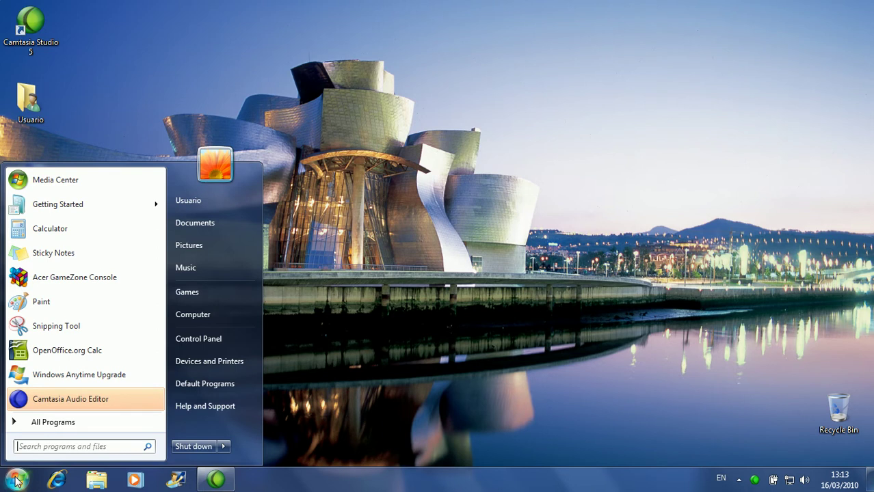
Step: Launch Paint from the Accessories programs and close its blank window
click(47, 427)
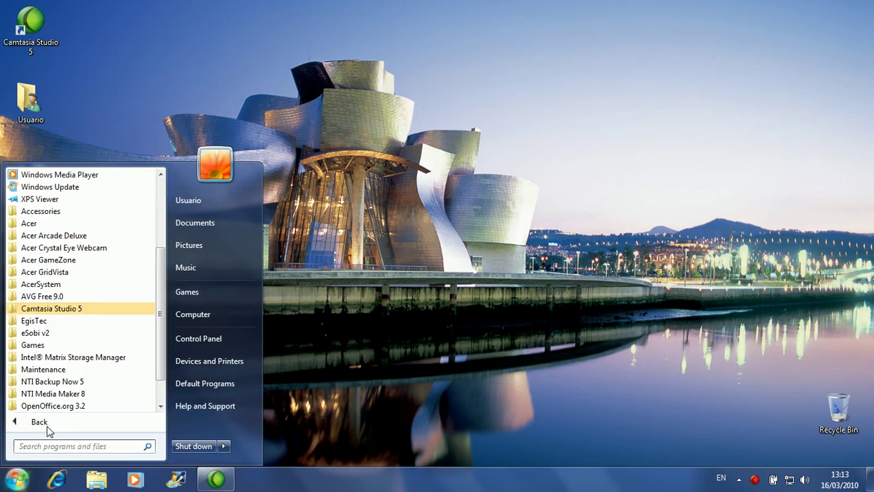
click(54, 213)
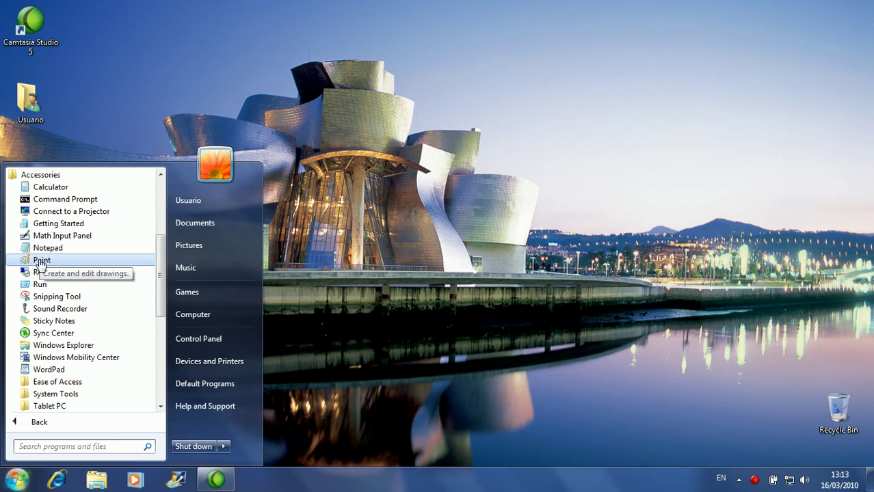
click(41, 260)
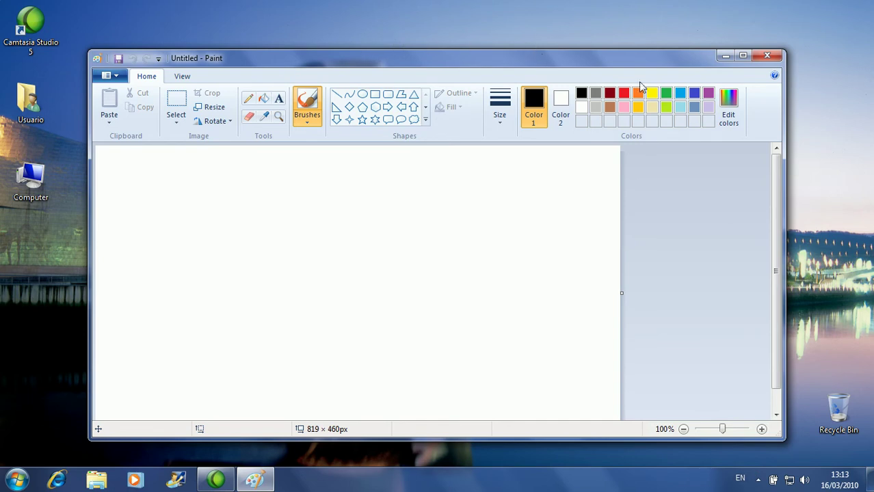
click(768, 59)
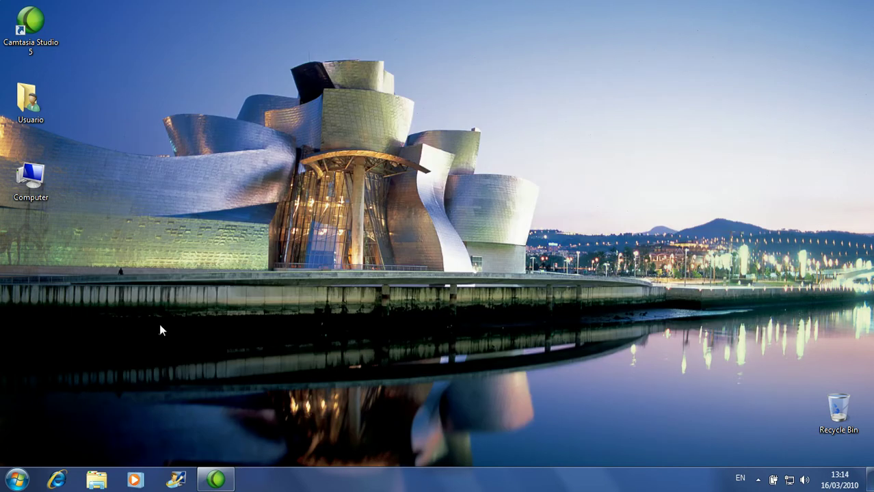
Step: Open Sticky Notes from the Accessories programs and write "i like computers and i learn fast" on the note
click(24, 483)
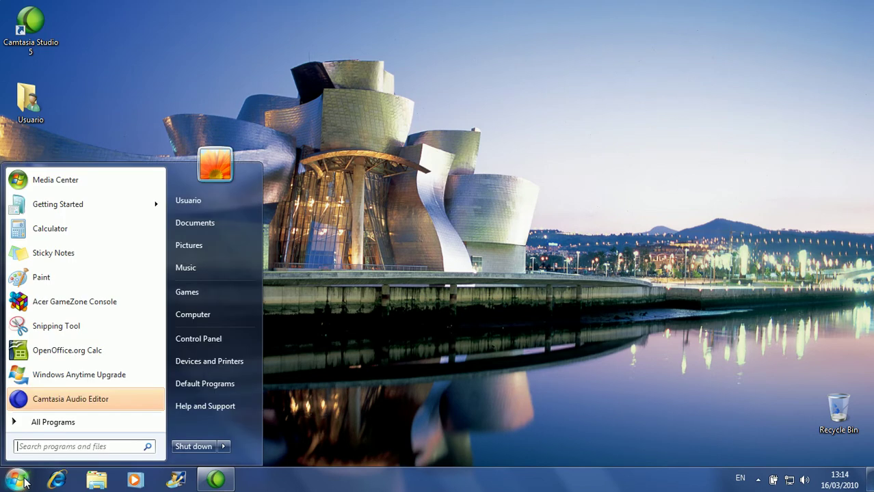
click(59, 422)
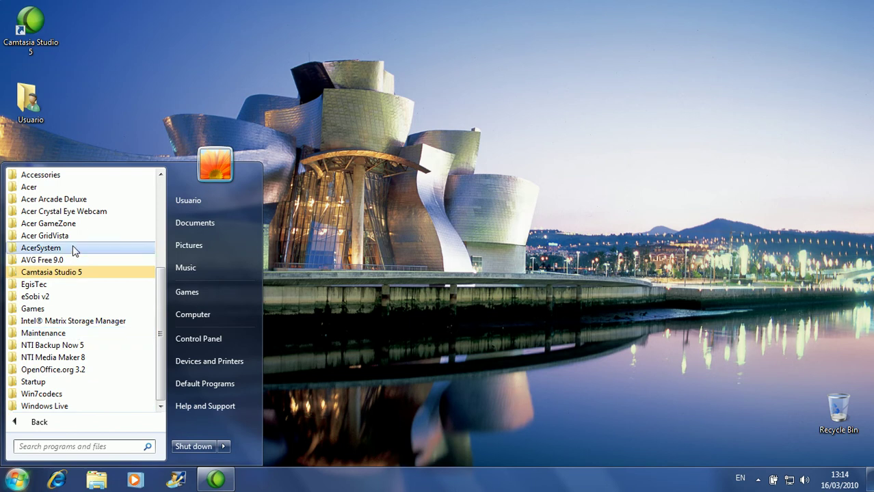
click(63, 176)
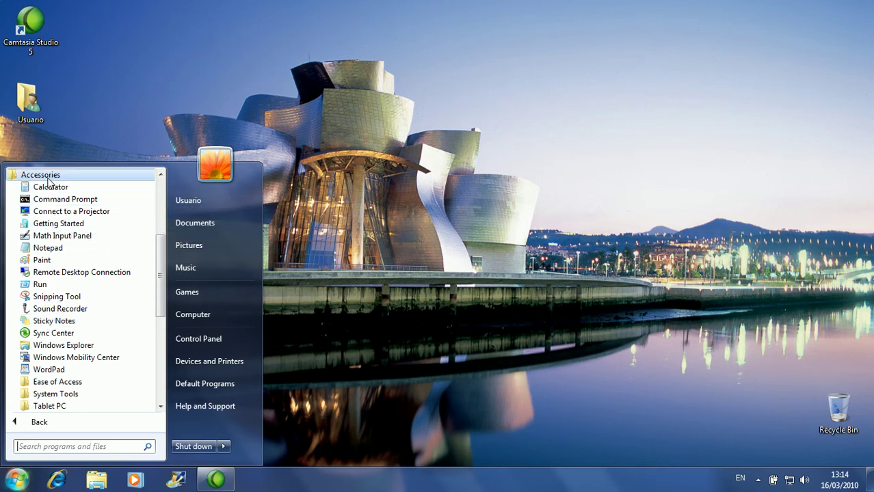
click(43, 322)
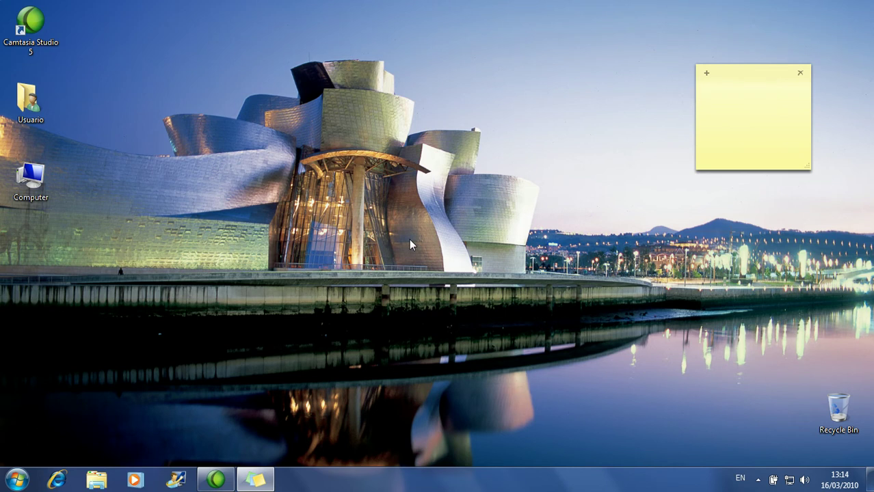
text(i like computers and)
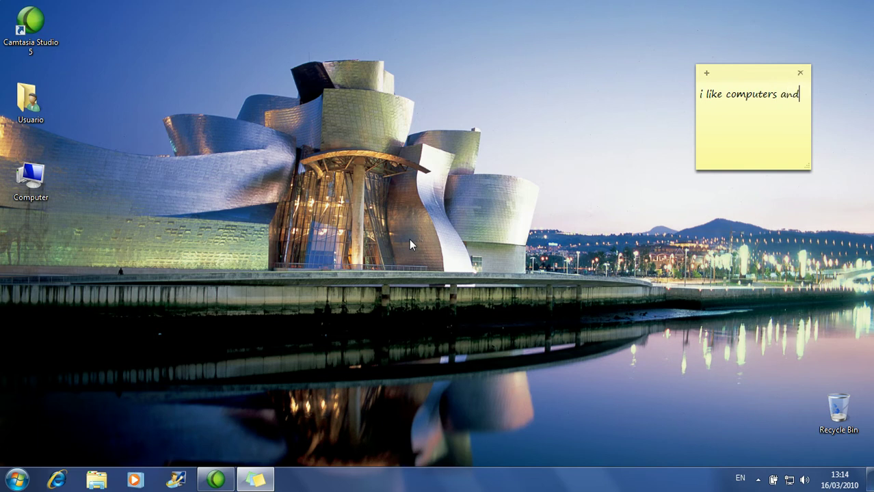
text( i learn fast)
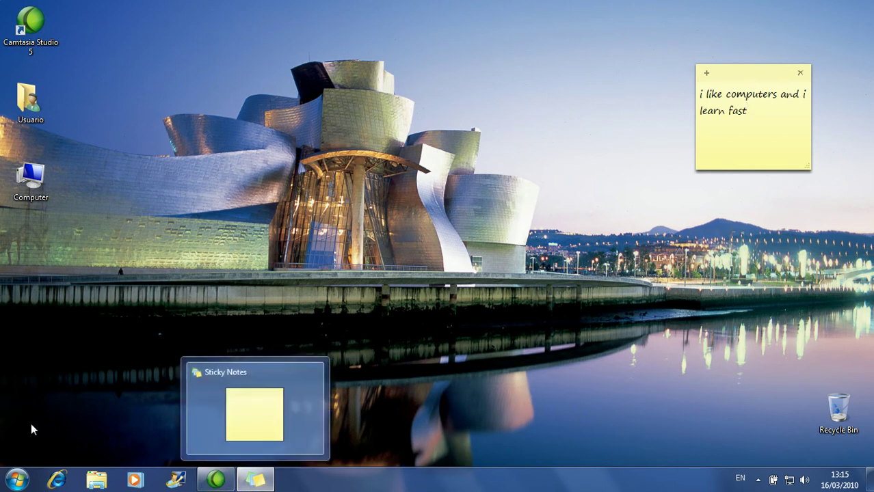
Step: Launch Farm Frenzy 2 from the installed games and start its demo version
click(15, 481)
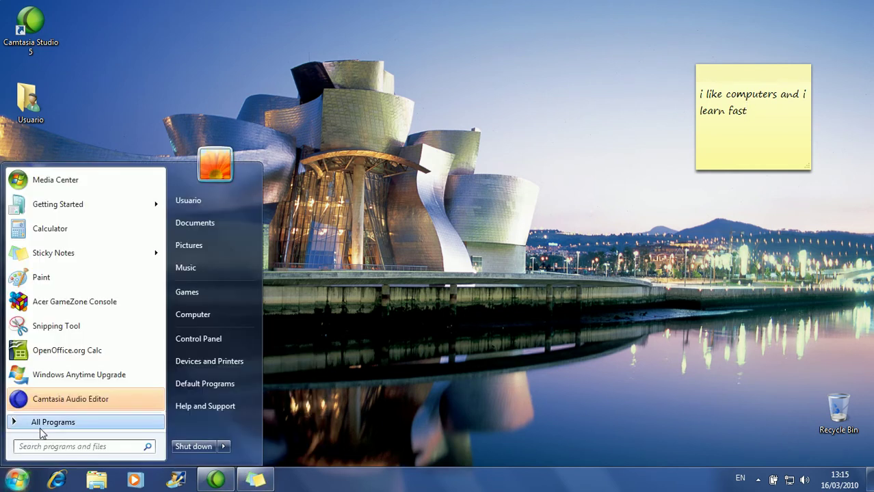
click(43, 424)
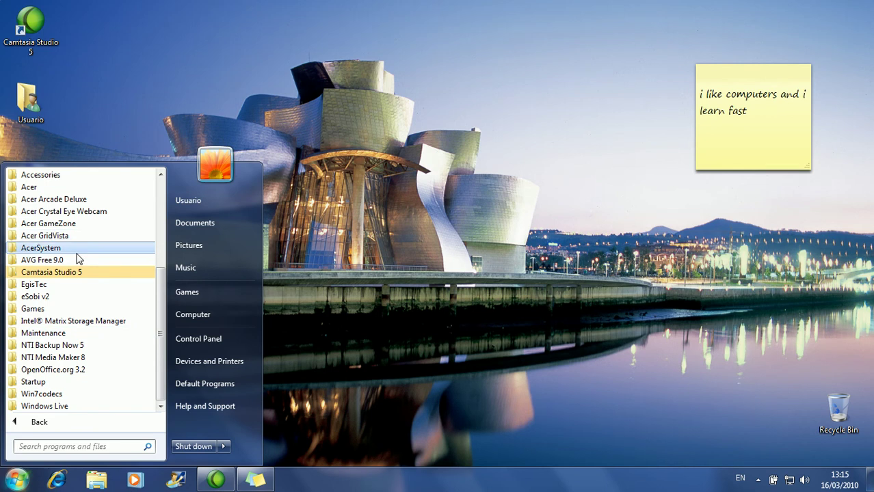
click(66, 312)
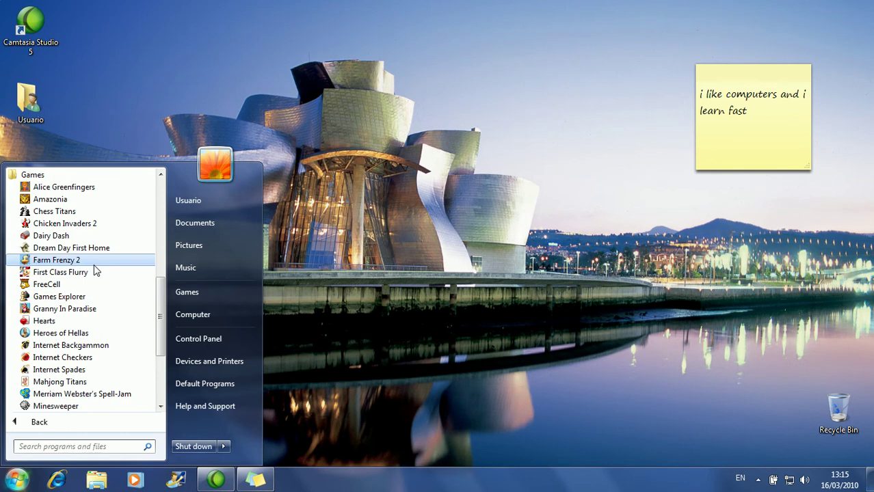
drag(159, 327, 157, 346)
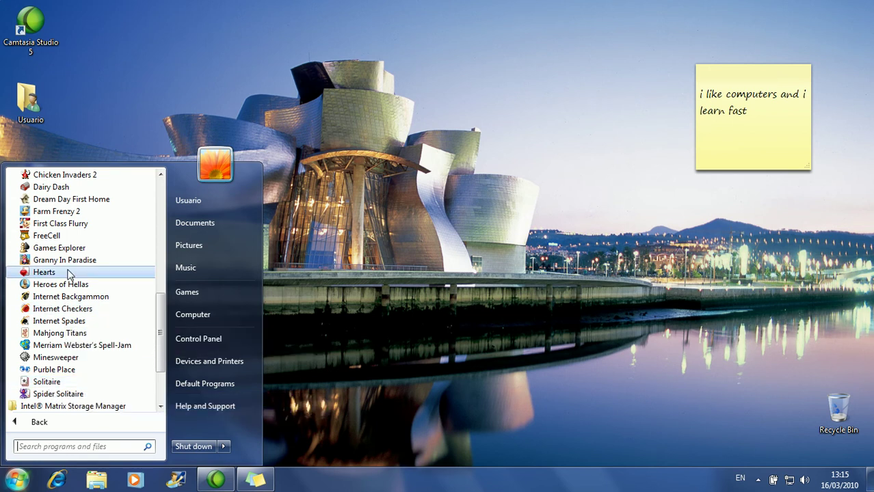
click(78, 211)
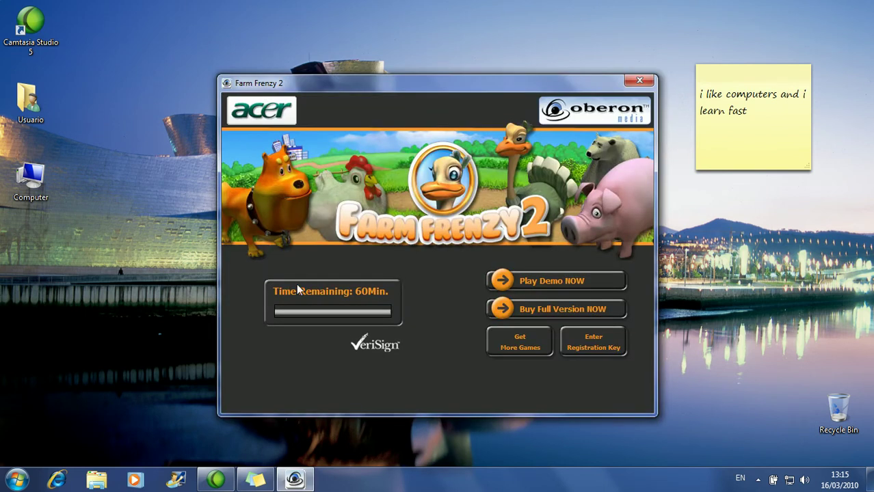
click(535, 287)
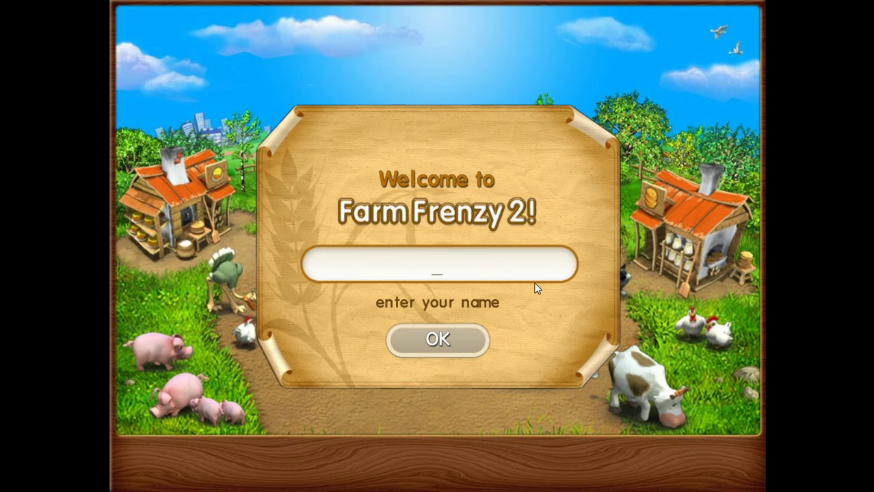
Step: Enter the player's name, start a Career game and dismiss the tutorial message about the chicken
text(chit)
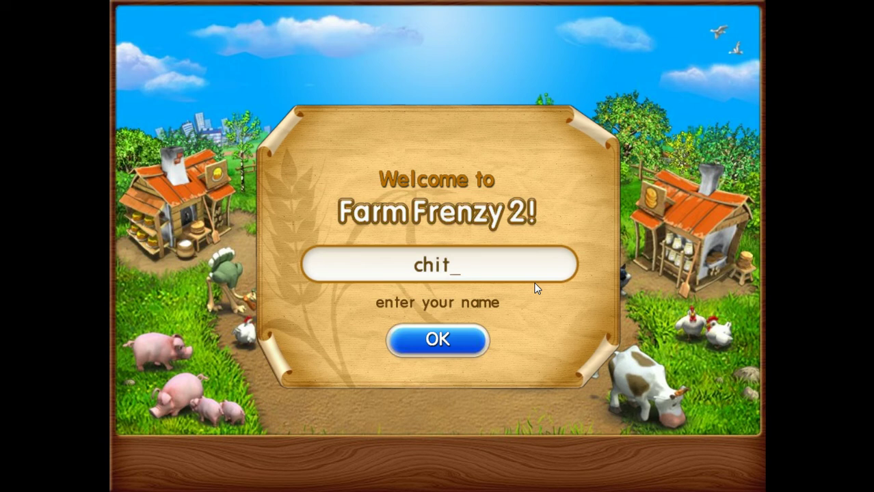
text(suda)
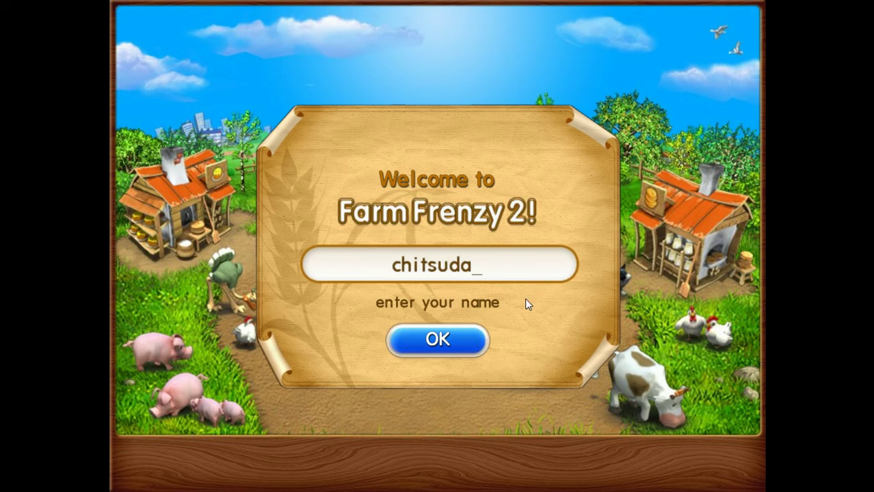
click(447, 339)
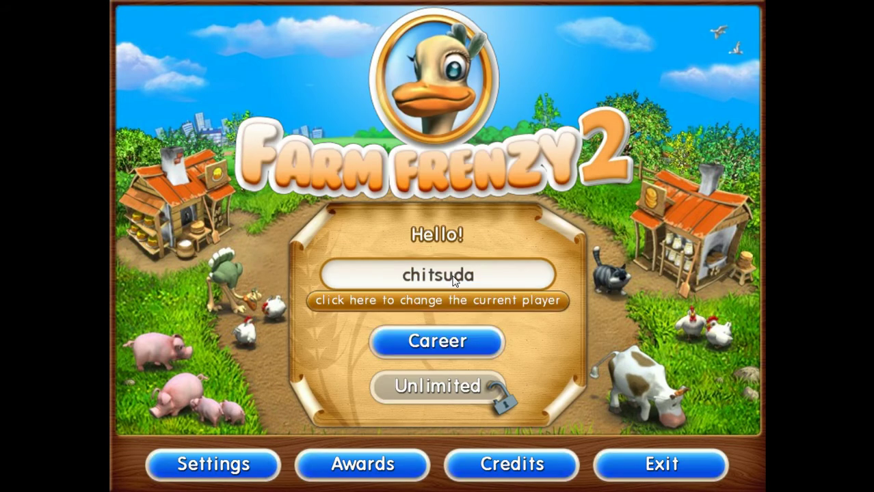
click(443, 351)
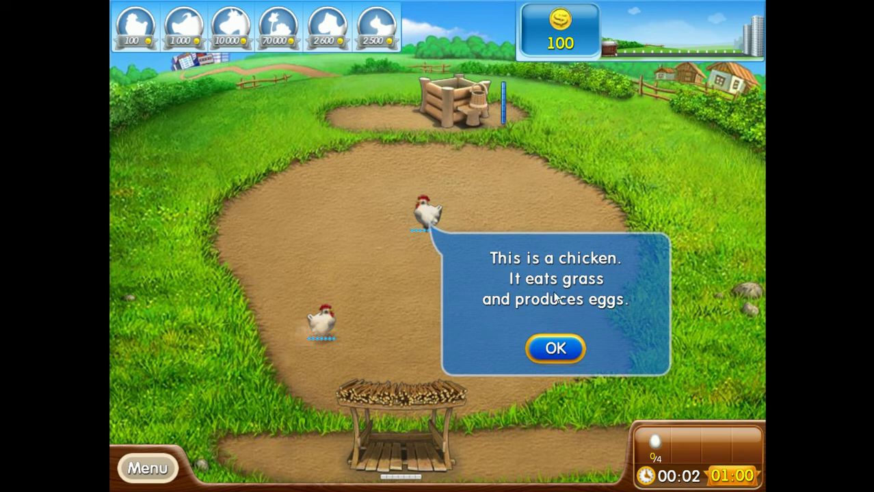
click(555, 348)
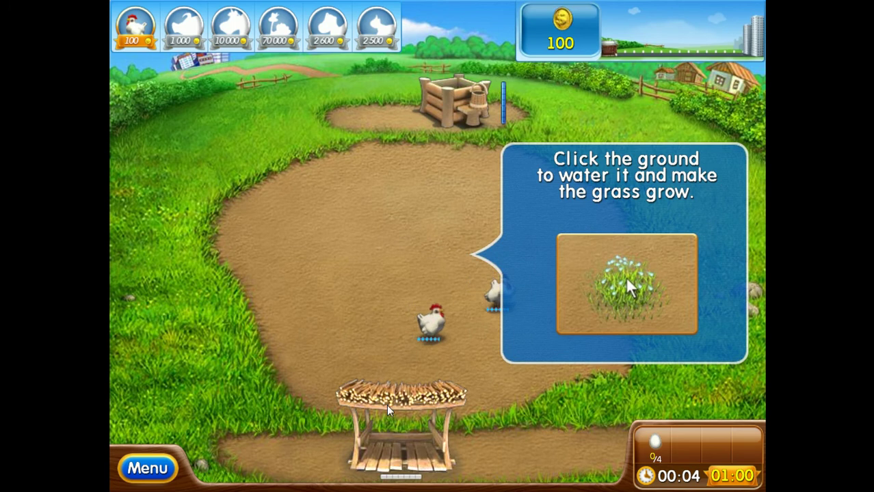
Step: Quit the current farm game, exit Farm Frenzy 2 and close its purchase offer window
click(149, 471)
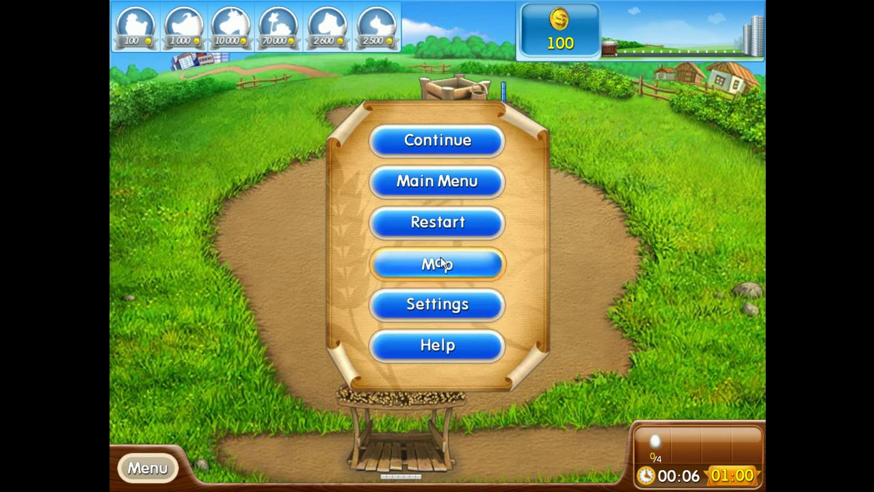
click(453, 188)
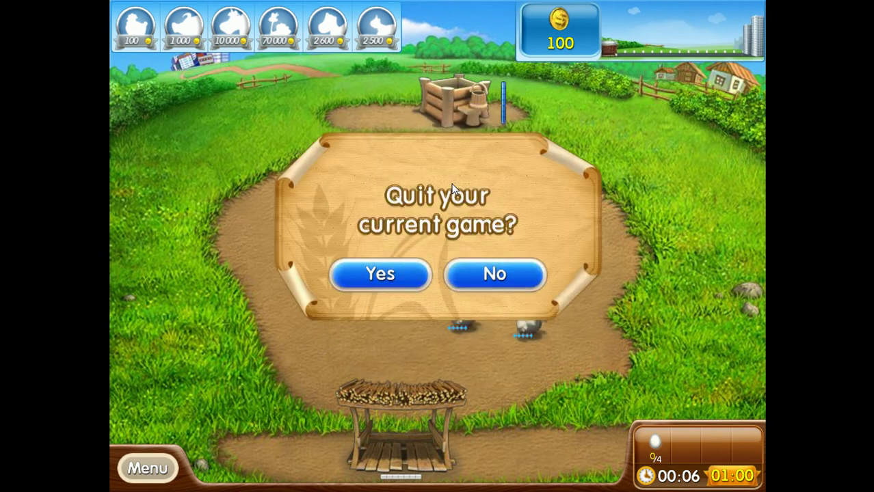
click(414, 275)
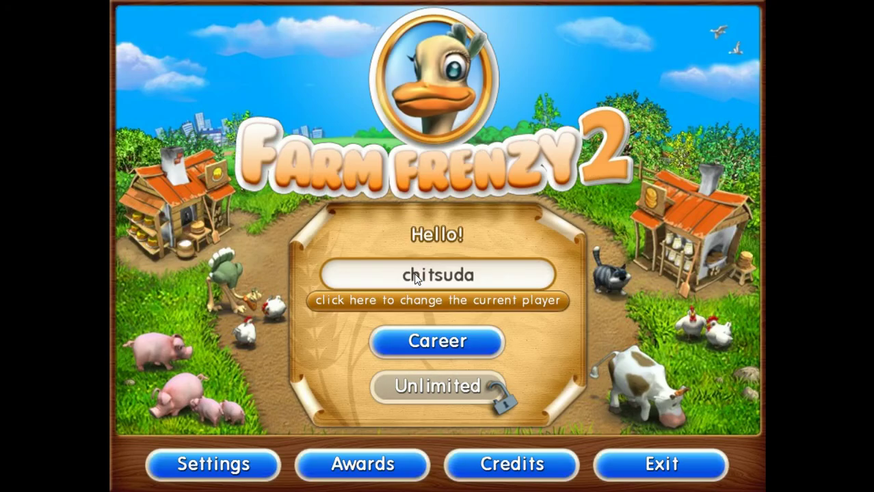
click(642, 459)
click(389, 372)
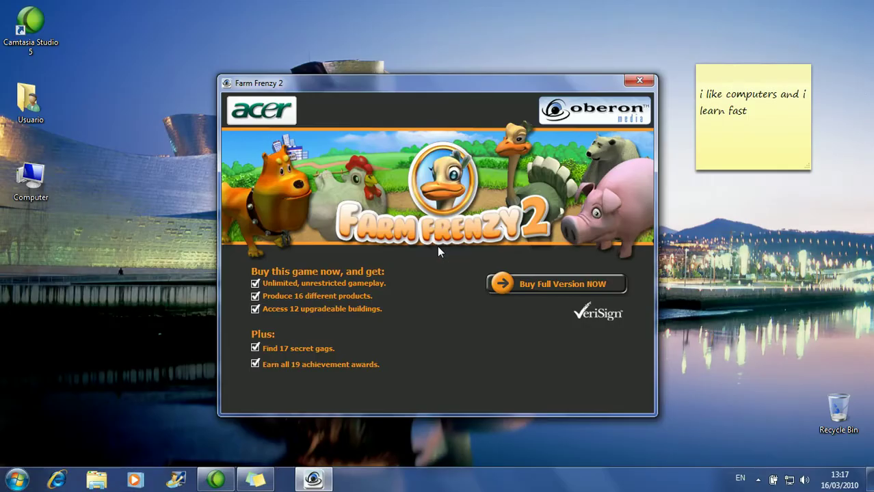
click(638, 81)
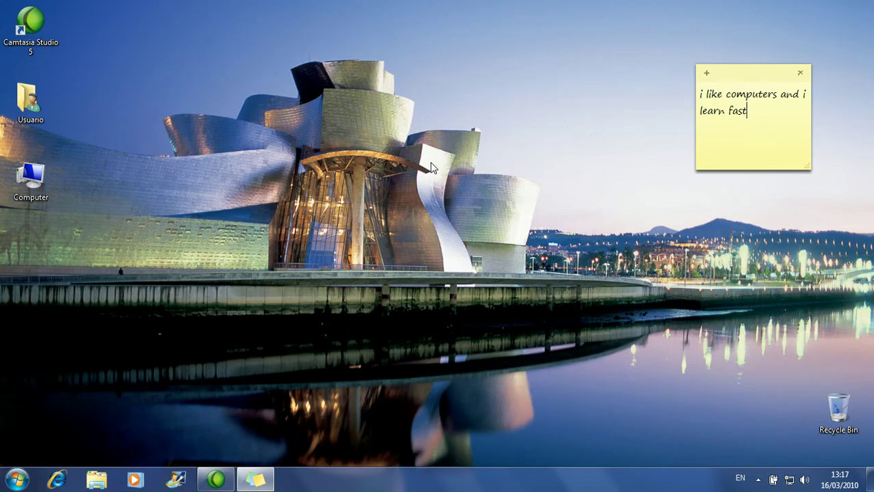
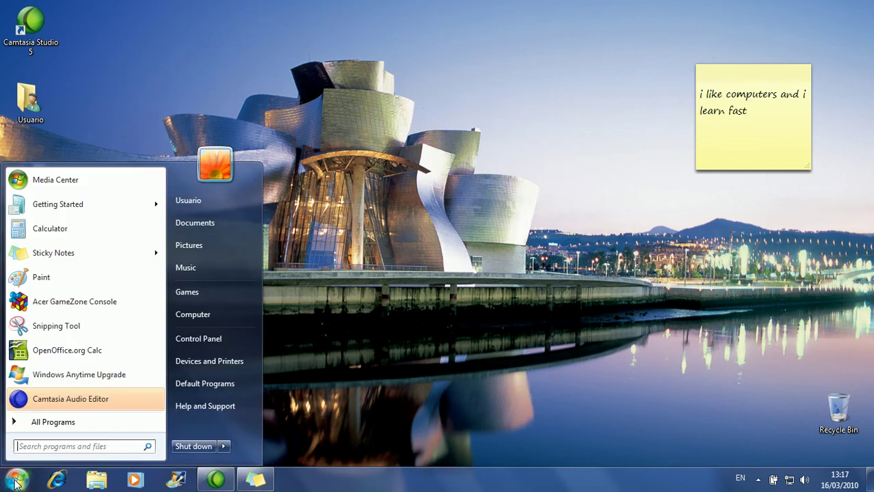
Step: Open the user's personal folder and view the contents of My Documents, returning to the personal folder
click(44, 422)
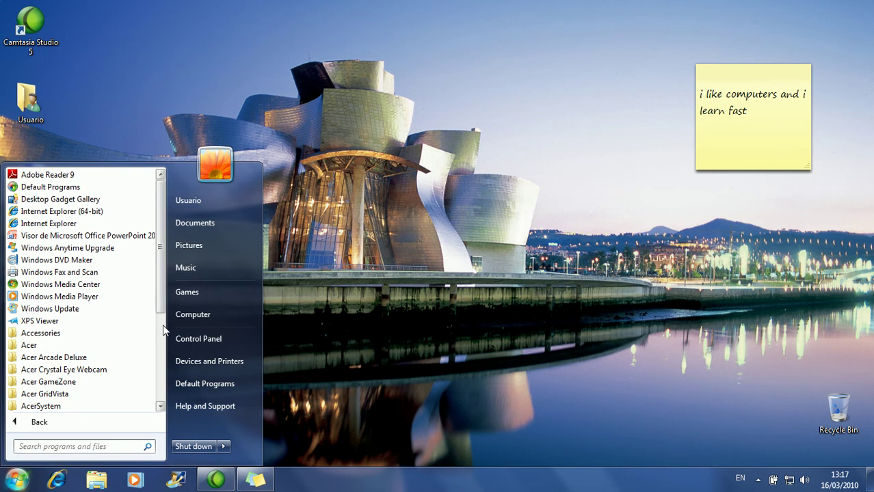
click(205, 202)
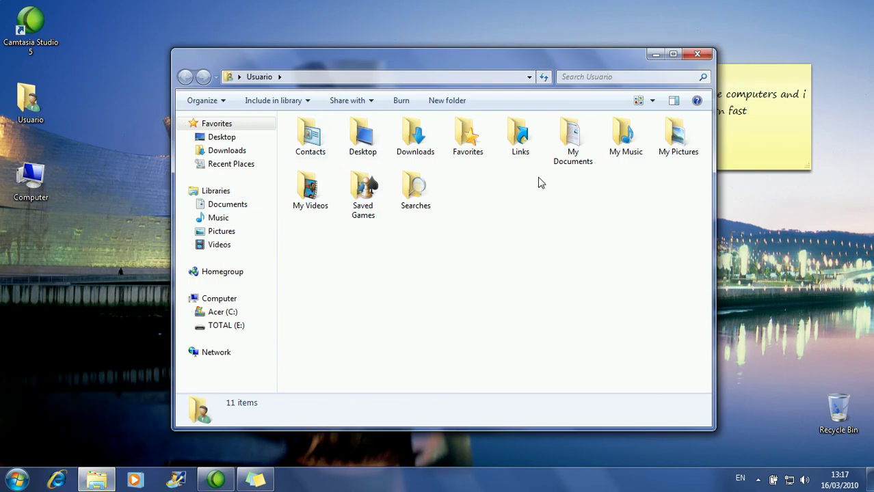
double_click(570, 132)
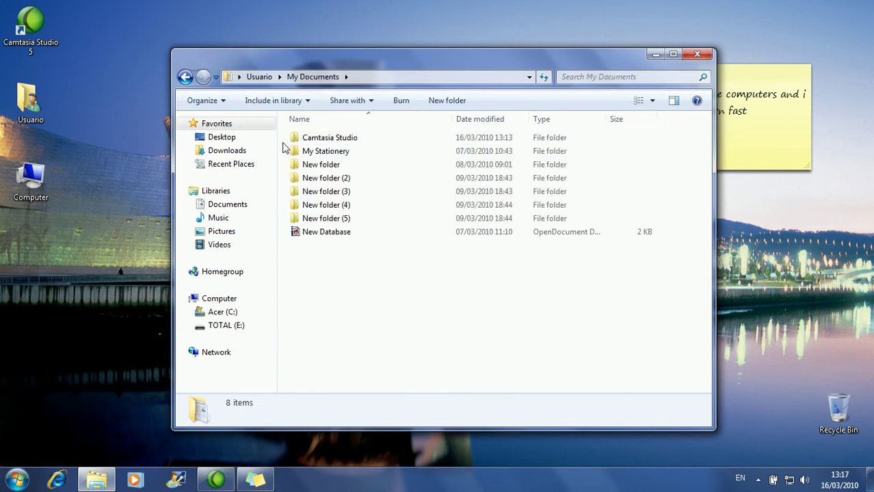
click(186, 77)
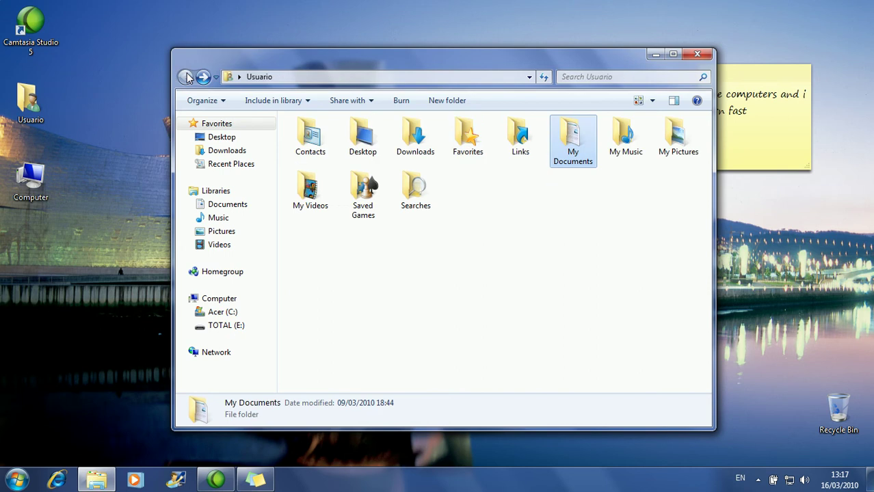
Step: View the My Music folder and the my files folder inside My Pictures, returning to My Pictures
double_click(640, 130)
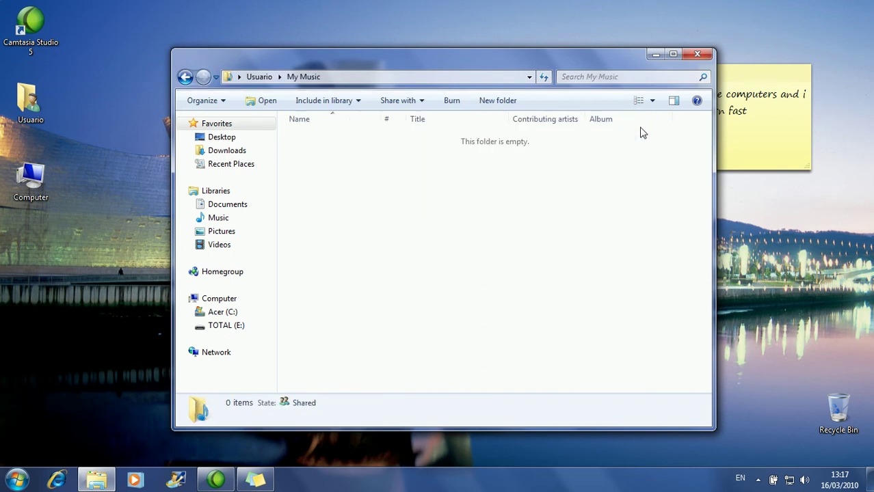
click(184, 76)
double_click(684, 140)
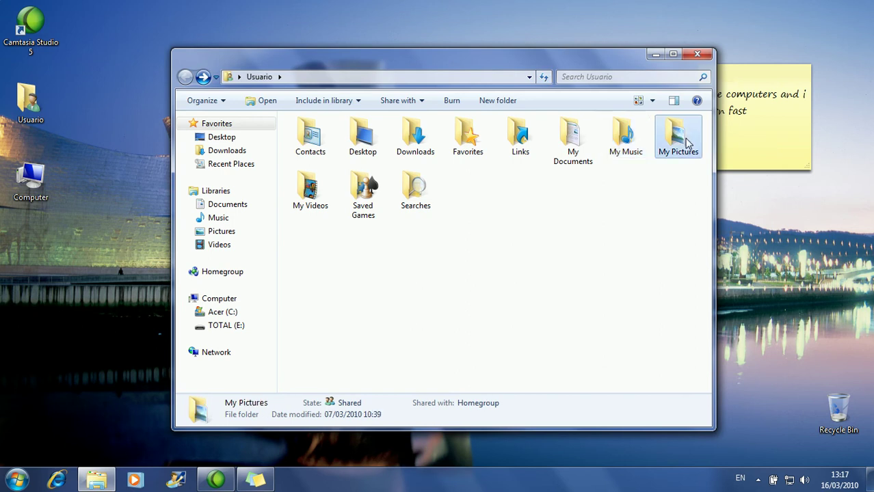
double_click(321, 142)
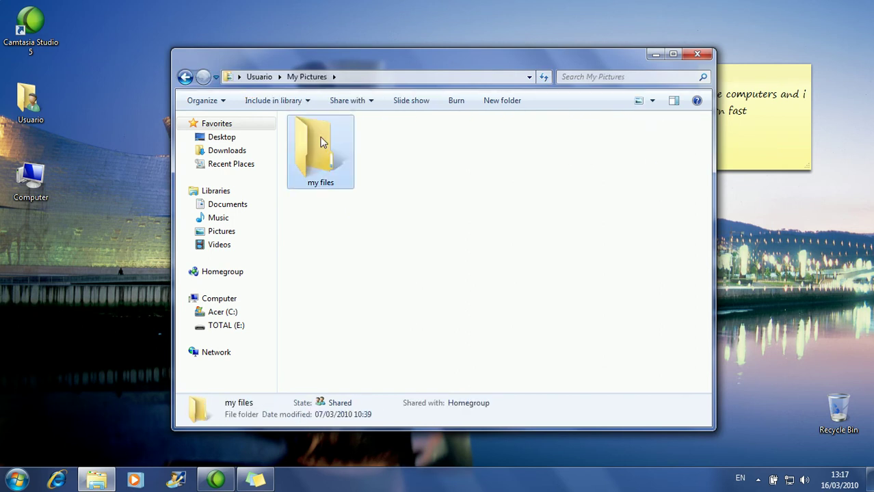
click(186, 76)
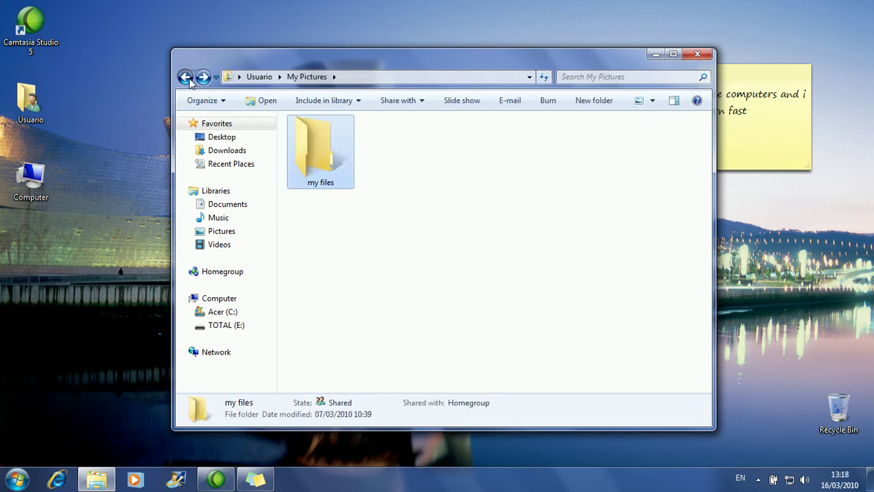
Step: View the My Videos and Downloads folders inside the personal folder, and close the window
click(185, 76)
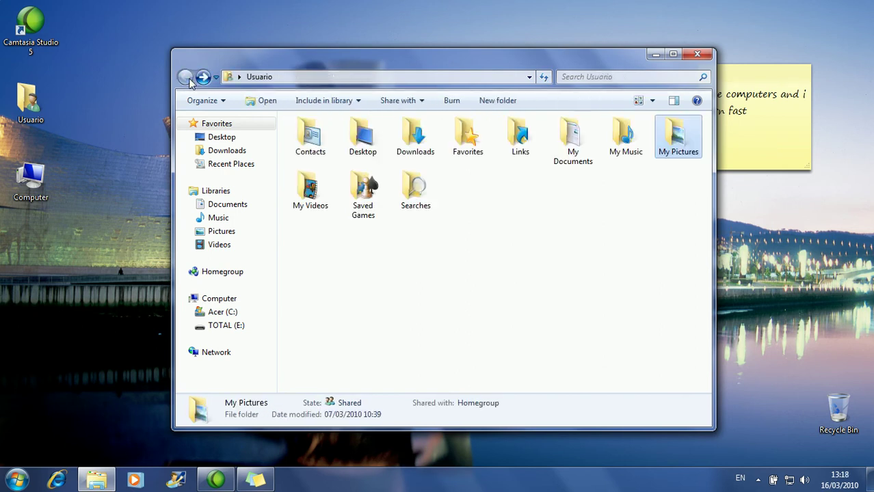
double_click(298, 190)
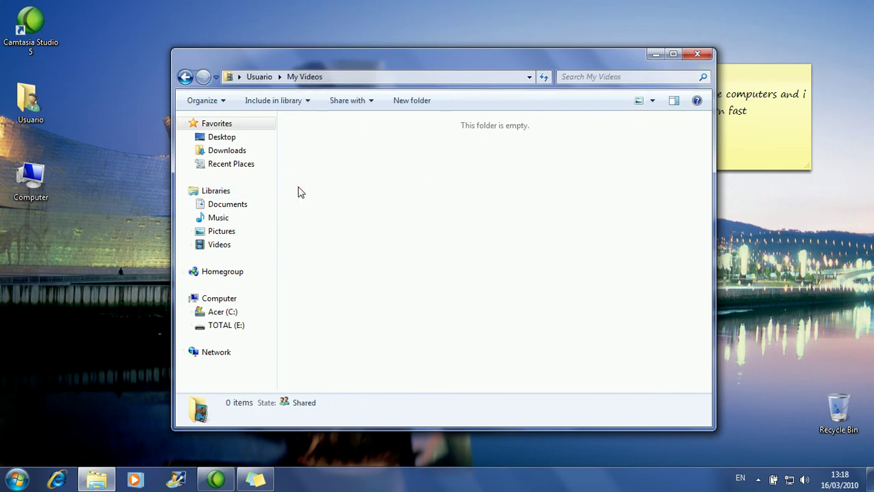
click(184, 77)
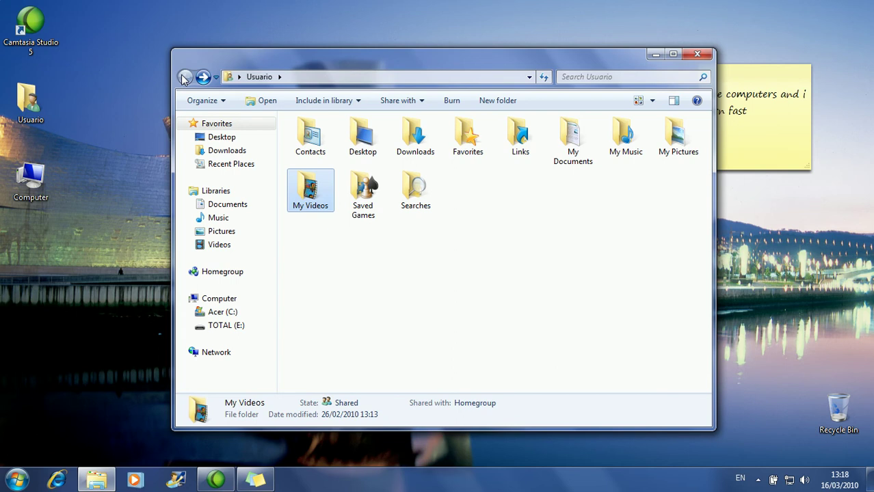
double_click(412, 150)
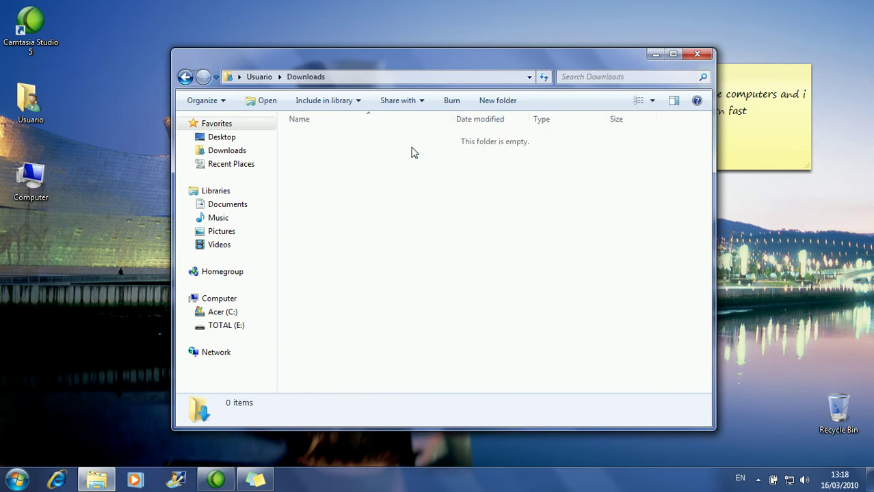
click(184, 77)
click(697, 54)
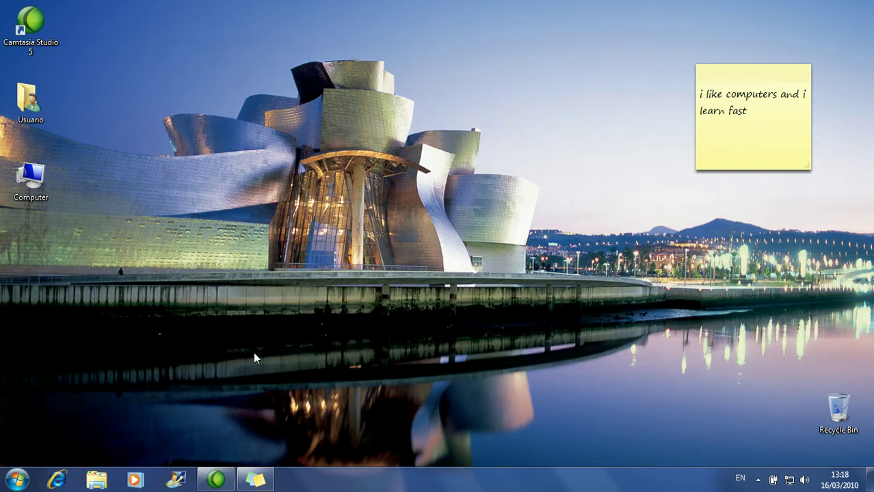
Step: Reopen the personal folder from the Start menu, view My Documents and My Music, and close the window
click(18, 479)
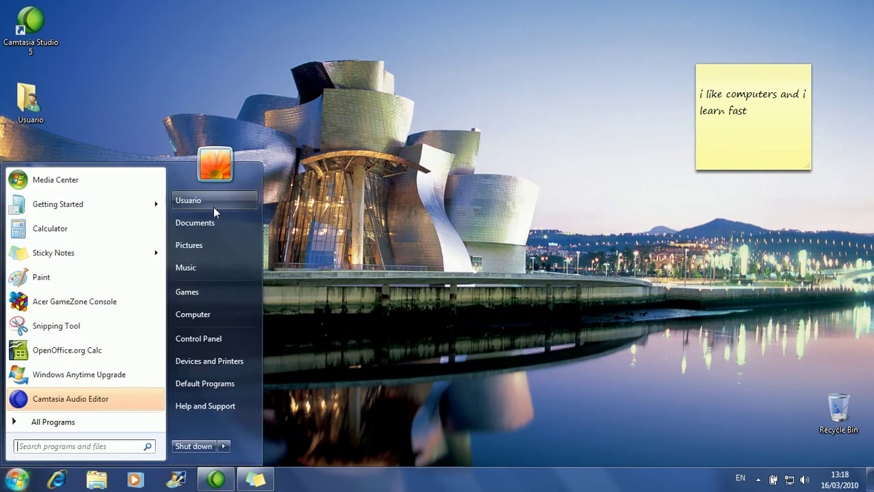
click(216, 199)
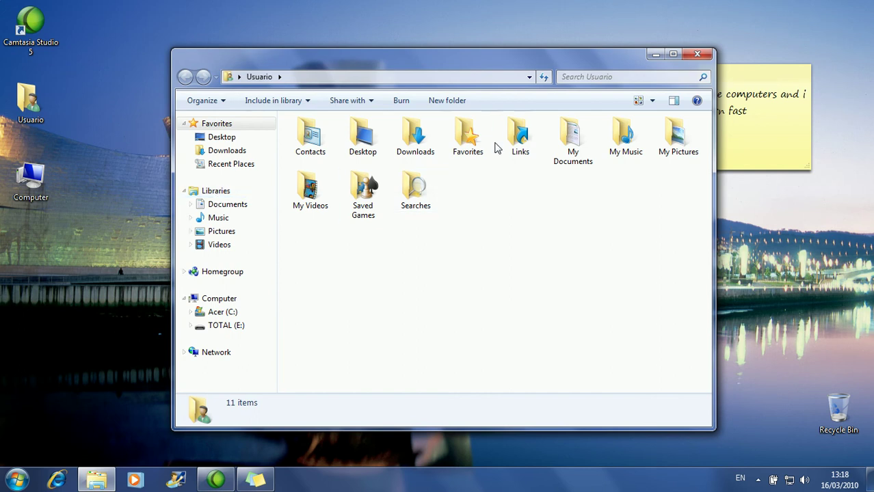
double_click(579, 129)
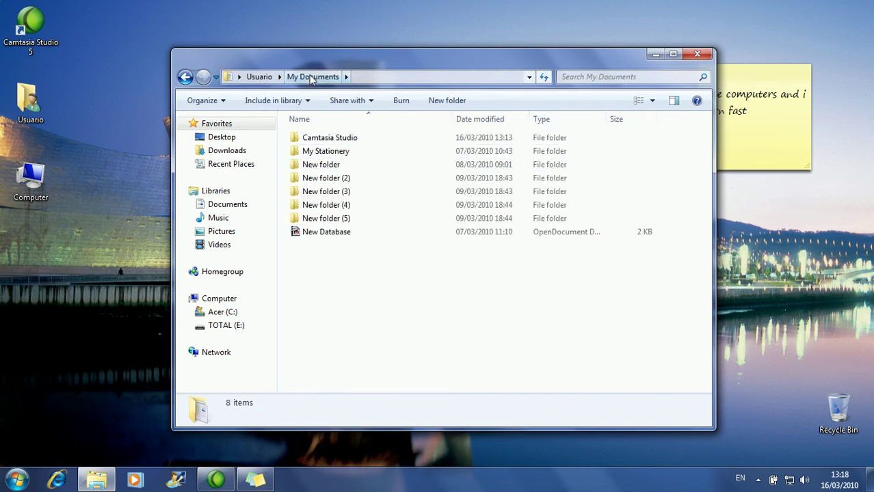
click(185, 77)
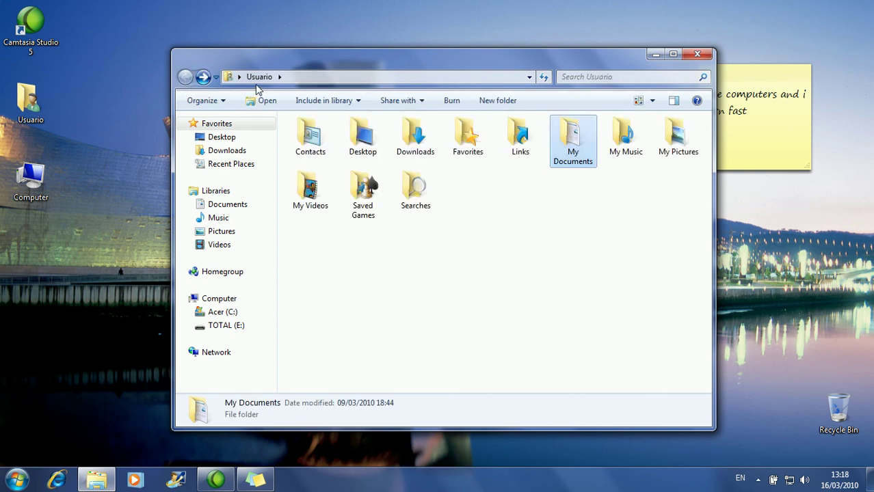
double_click(635, 141)
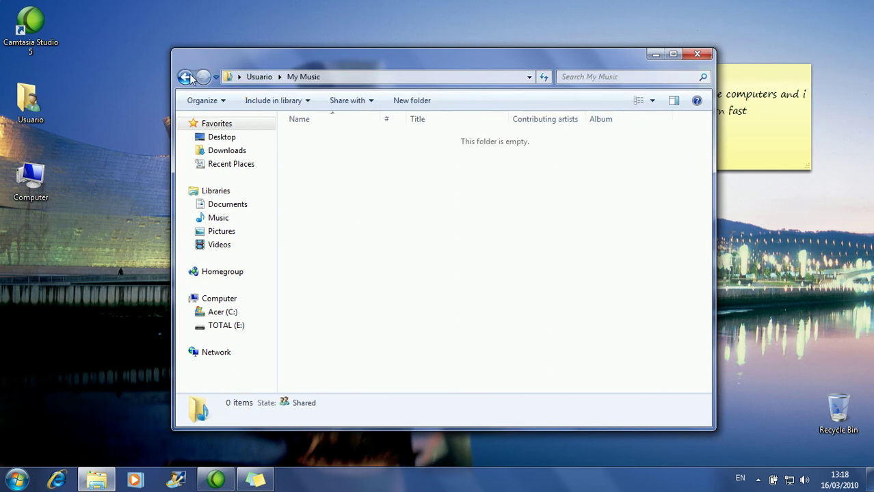
click(186, 77)
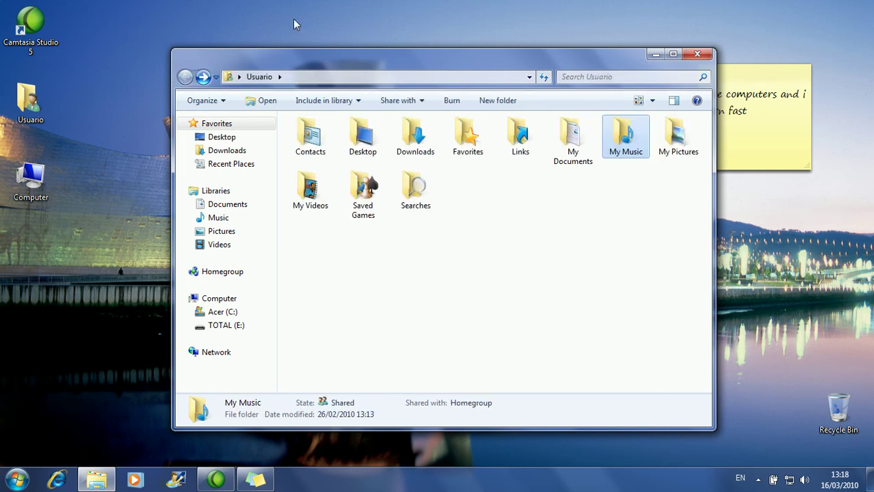
click(698, 54)
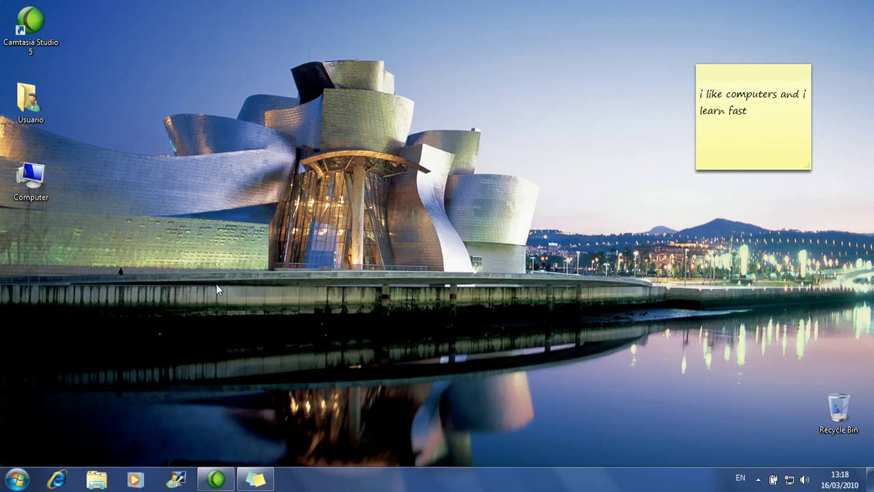
click(16, 480)
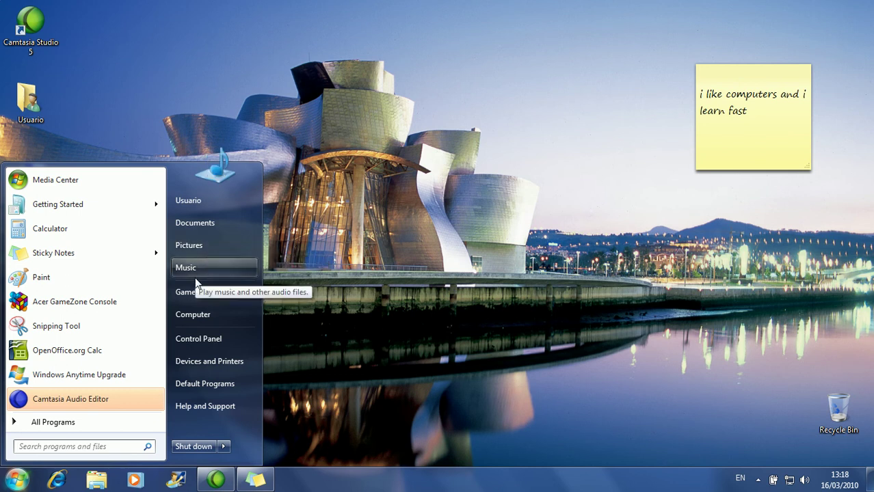
click(317, 313)
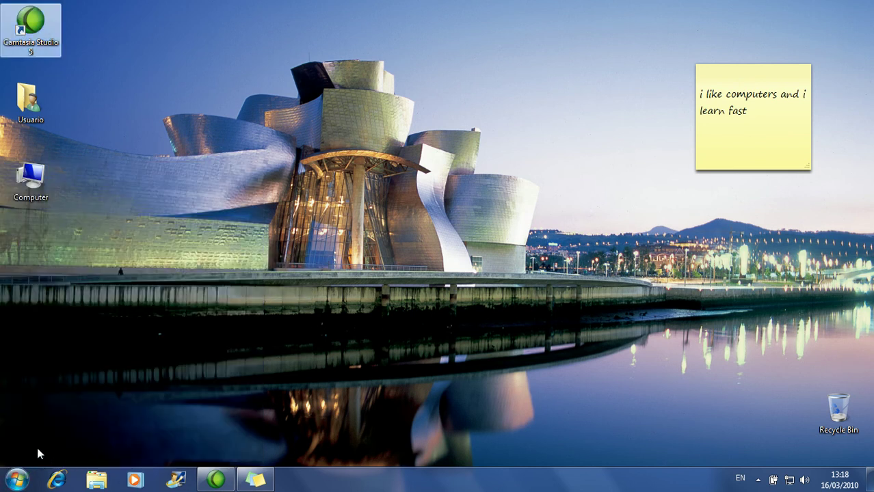
Step: Show all programs in the Start menu, and expand and collapse the OpenOffice.org 3.2 folder
click(18, 480)
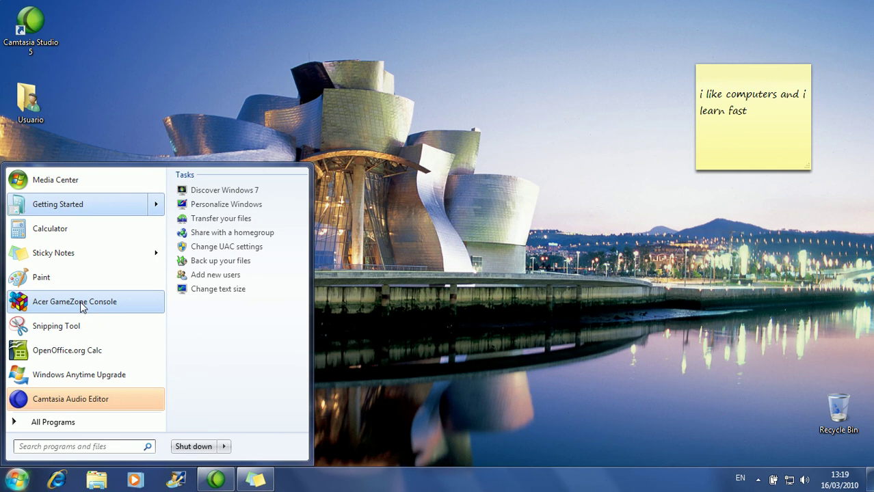
click(71, 418)
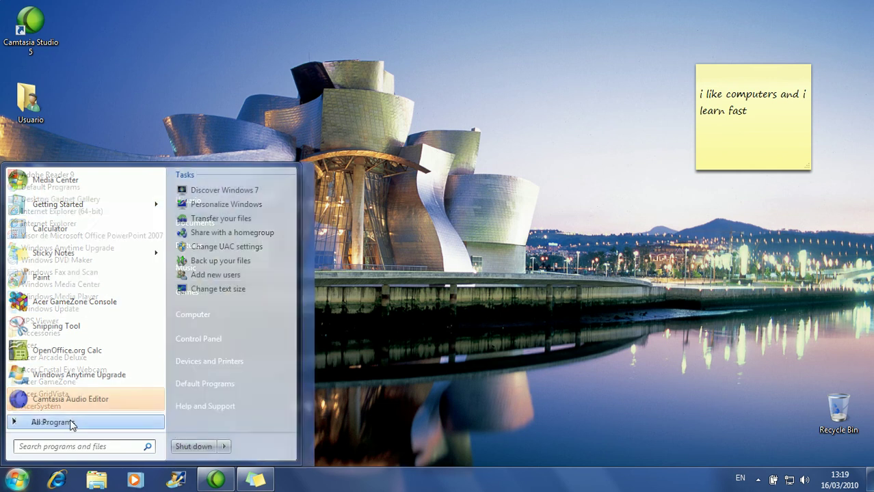
click(160, 406)
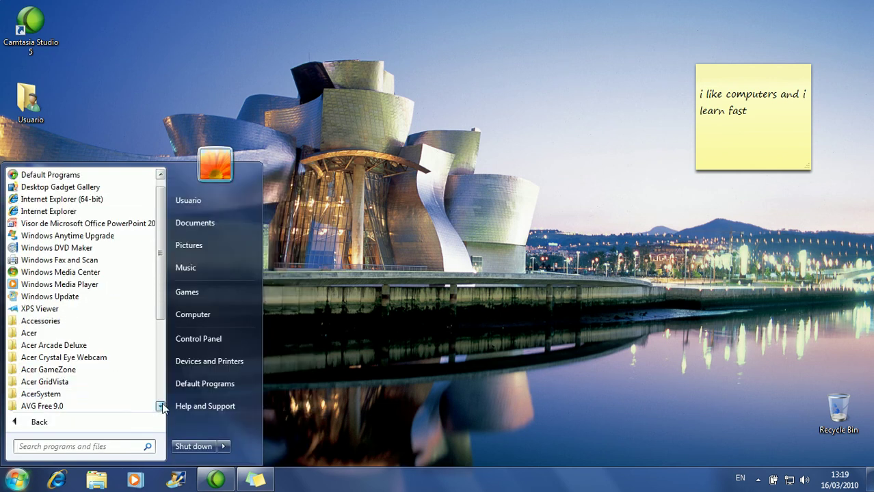
click(161, 406)
click(161, 407)
click(161, 406)
click(160, 406)
click(160, 406)
click(160, 406)
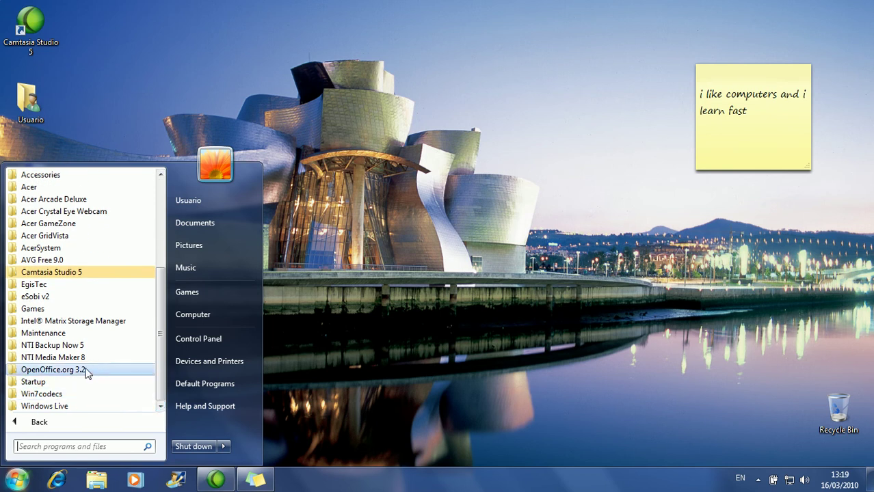
click(54, 369)
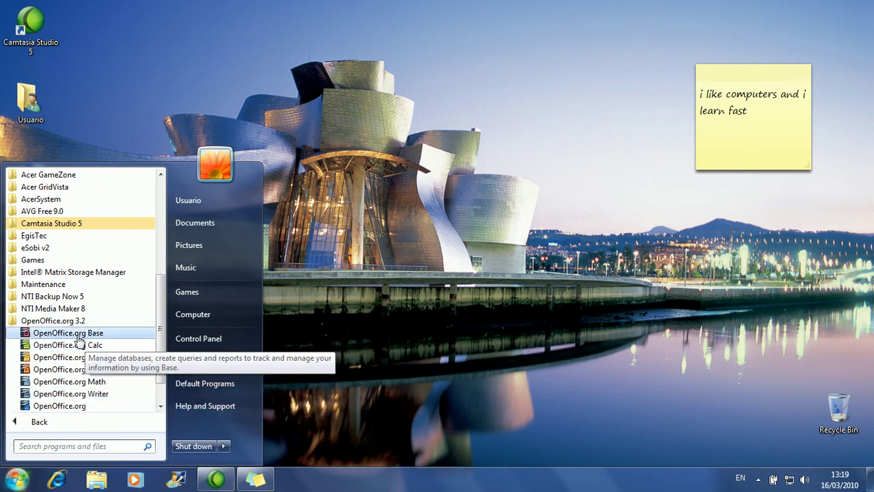
click(22, 323)
click(24, 322)
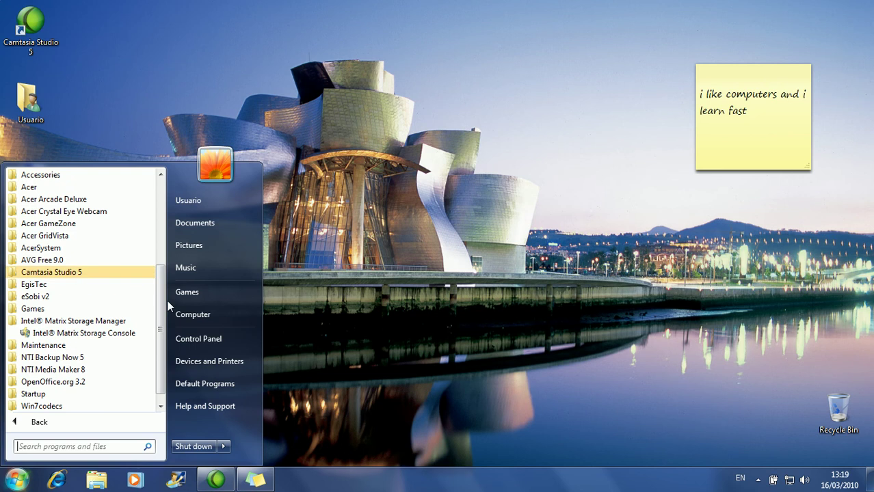
Step: Look through the whole list of installed programs and program folders, from Adobe Reader 9 to Windows Live
scroll(163, 301, up, 2)
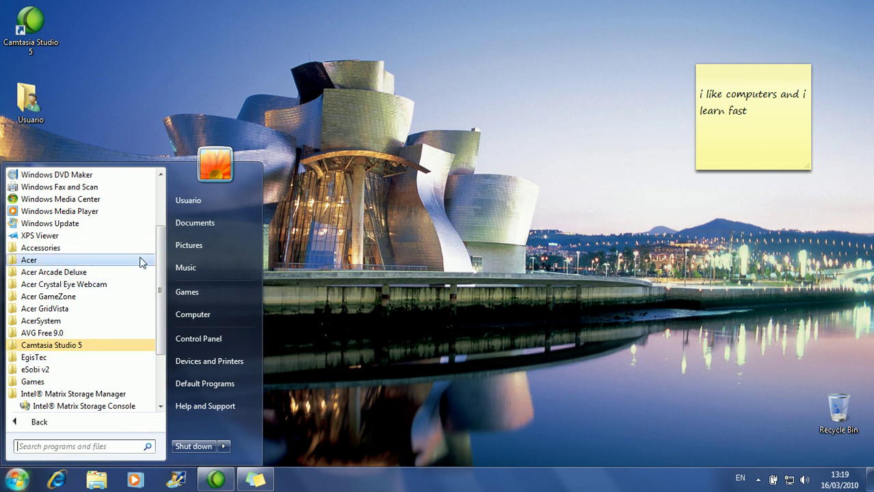
drag(160, 175, 161, 175)
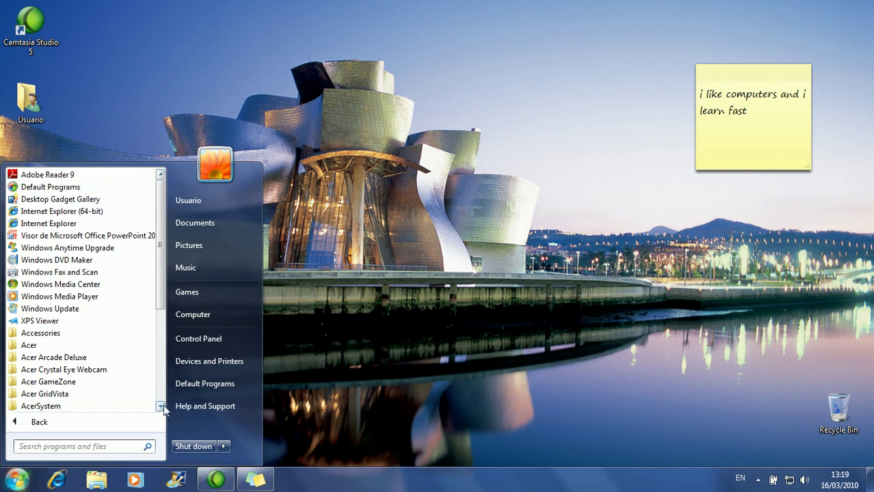
drag(161, 407, 161, 406)
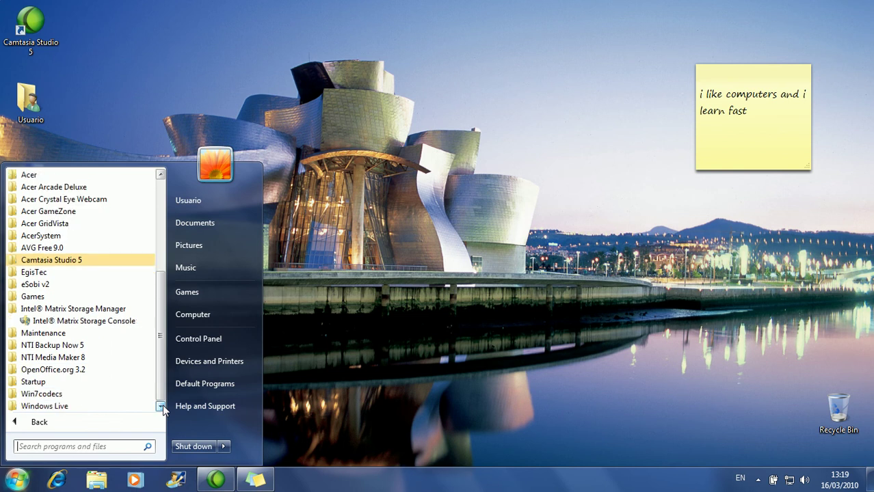
click(159, 175)
click(160, 175)
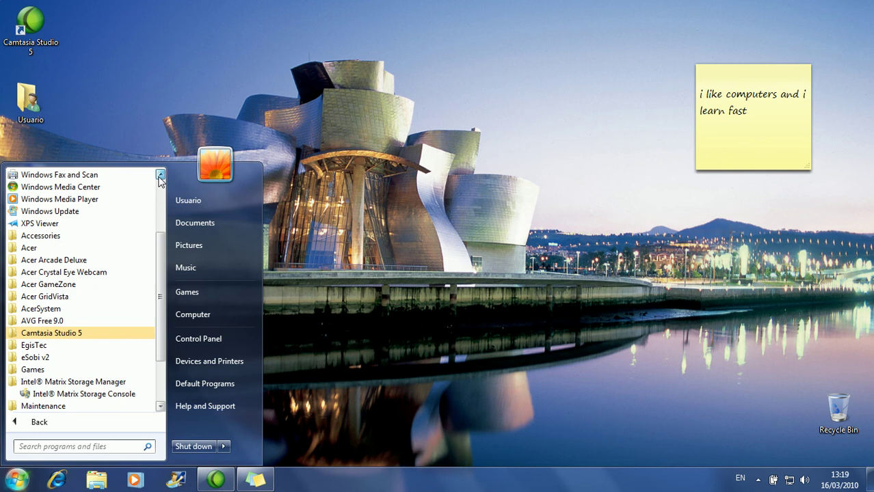
click(160, 175)
click(160, 175)
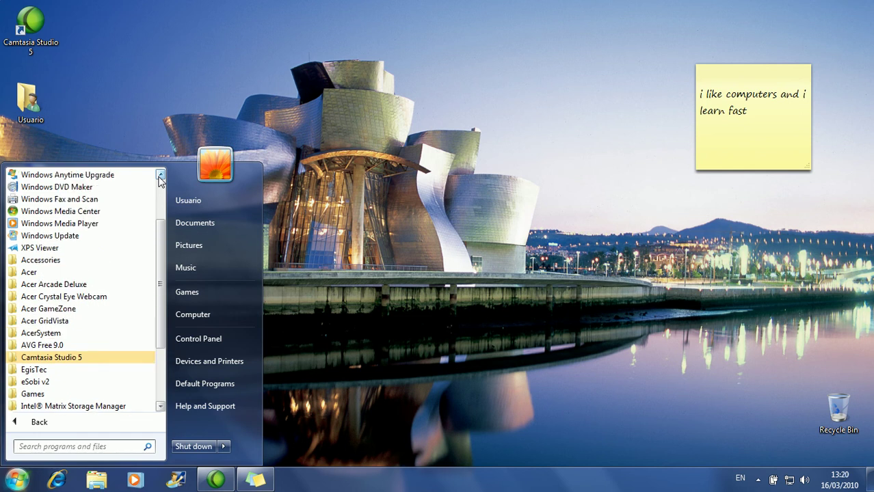
click(160, 175)
click(160, 175)
click(160, 175)
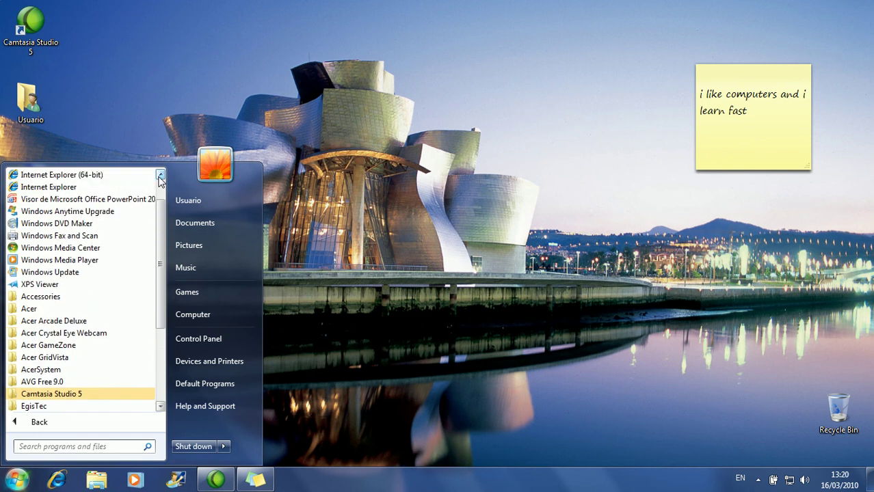
scroll(162, 184, down, 4)
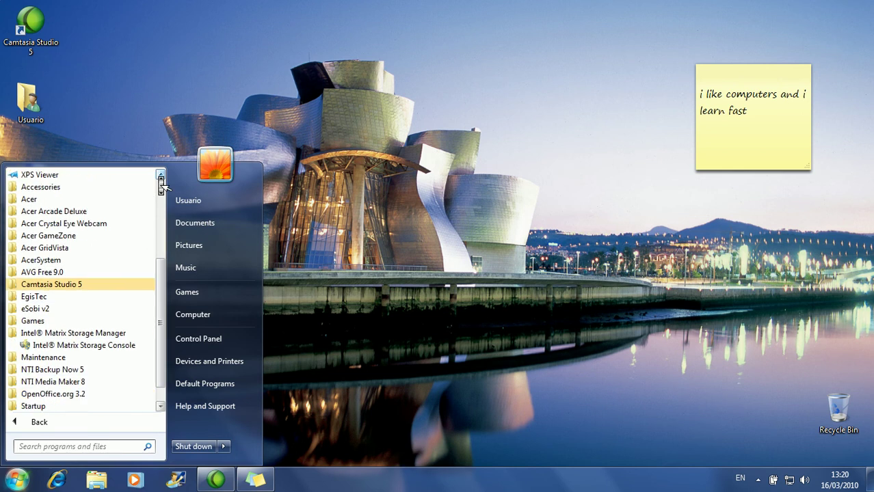
scroll(163, 185, up, 5)
scroll(163, 185, down, 5)
scroll(161, 182, up, 5)
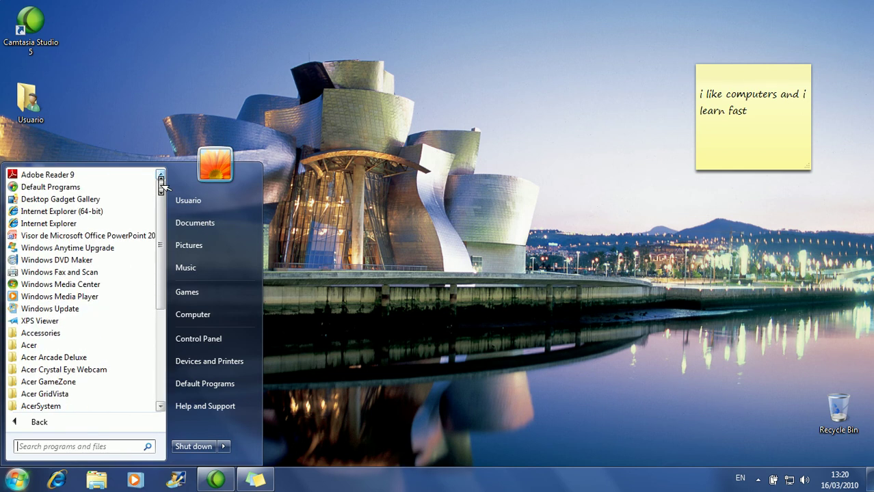
scroll(160, 179, down, 5)
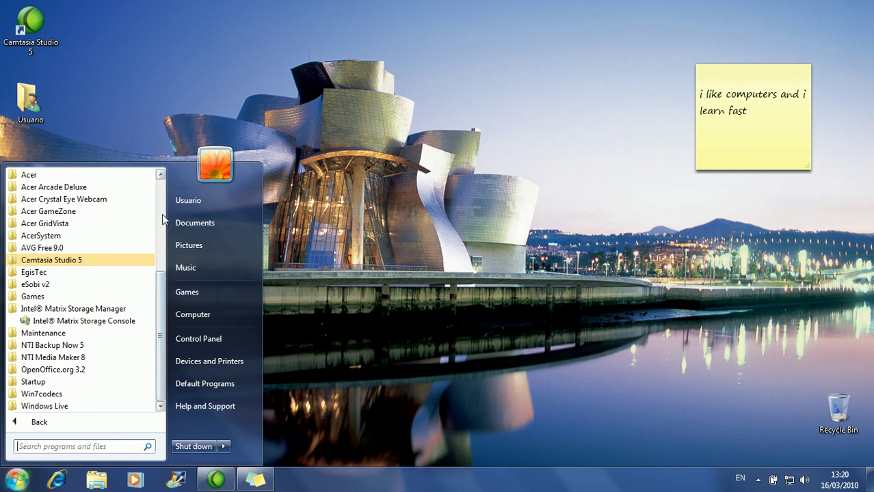
scroll(164, 300, up, 5)
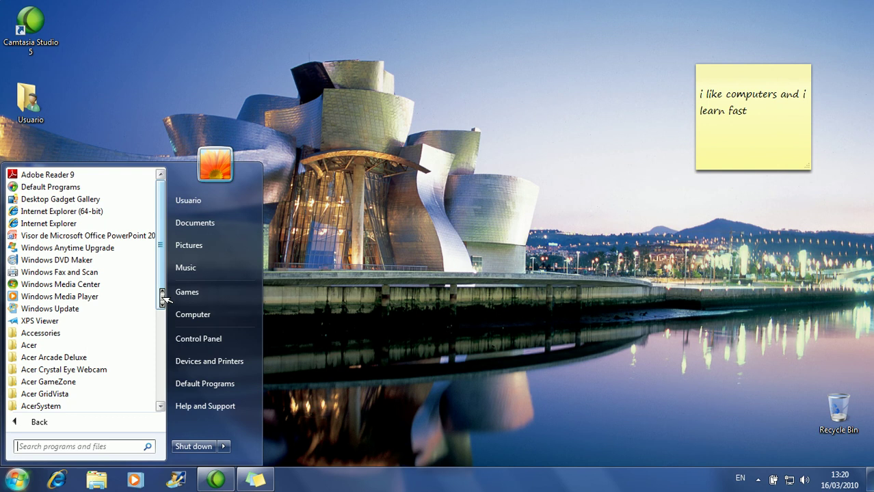
scroll(164, 299, down, 5)
scroll(156, 387, up, 5)
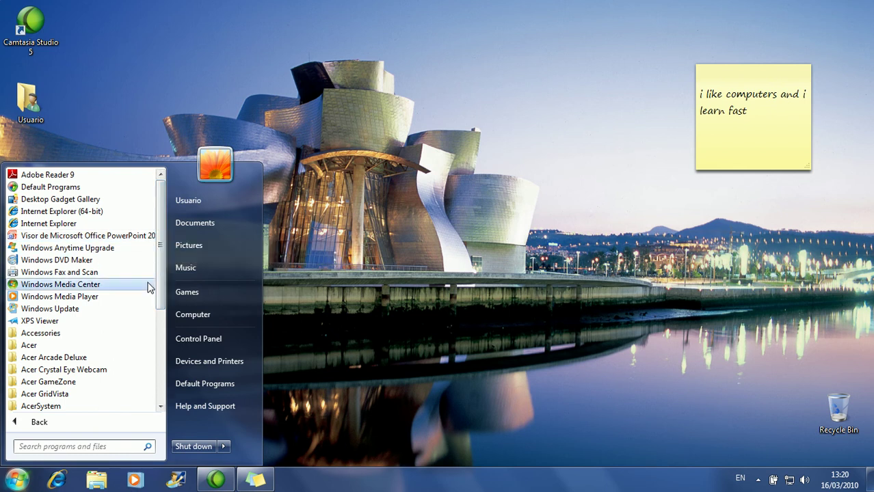
click(162, 315)
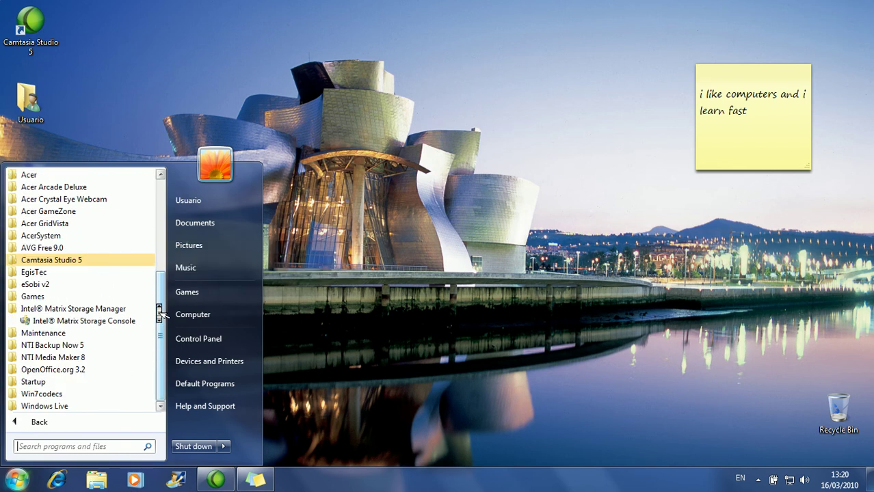
scroll(161, 314, up, 5)
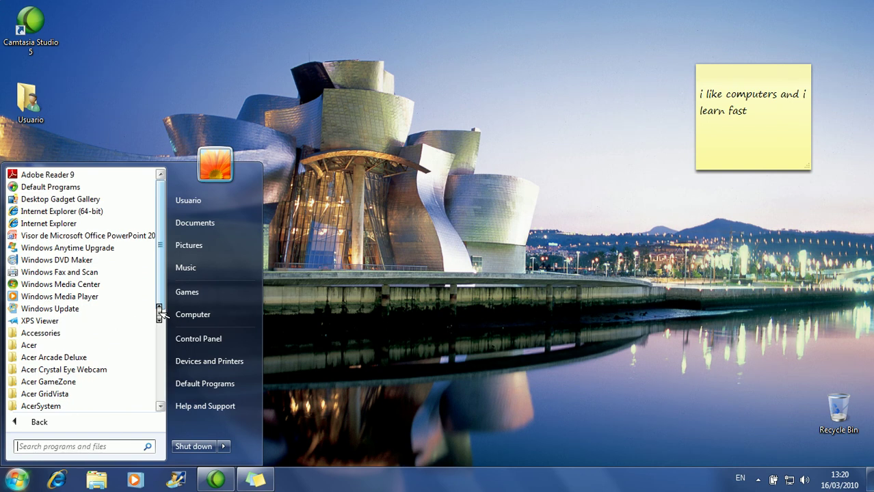
Step: Expand the Accessories folder in the list of all programs
click(162, 313)
drag(161, 307, 126, 312)
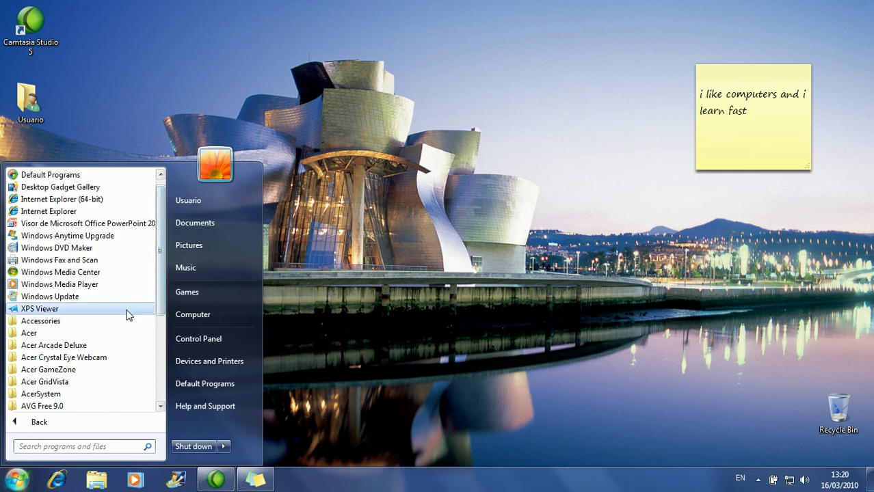
click(37, 321)
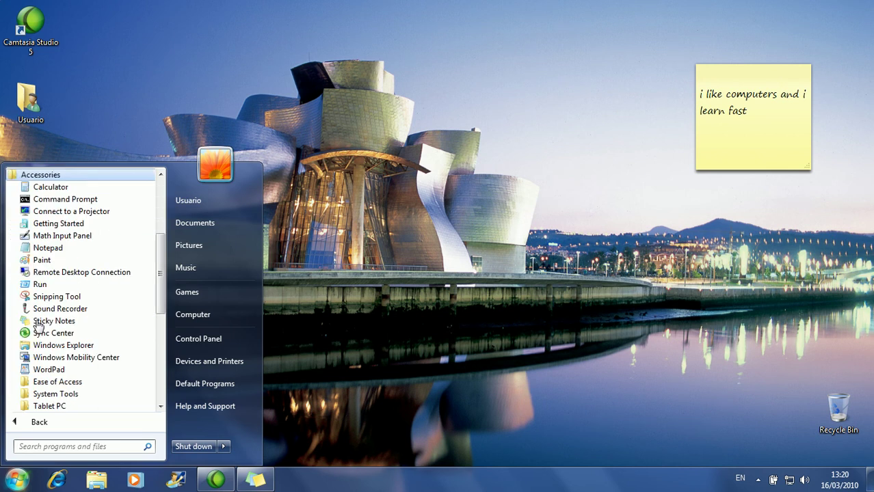
Step: Start Paint from the Accessories folder and draw overlapping black freehand outlines with the brush on the blank canvas
click(41, 261)
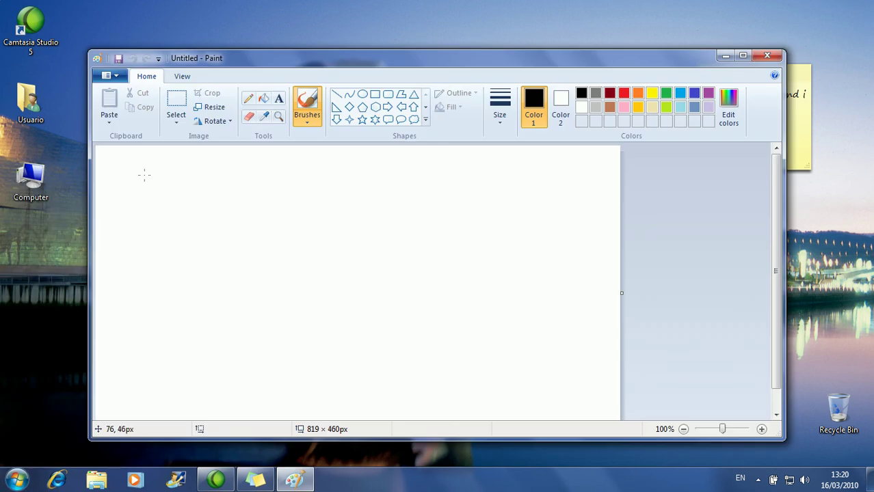
mouse_move(263, 190)
mouse_down()
mouse_move(213, 298)
mouse_move(274, 265)
mouse_move(352, 298)
mouse_move(237, 201)
mouse_up()
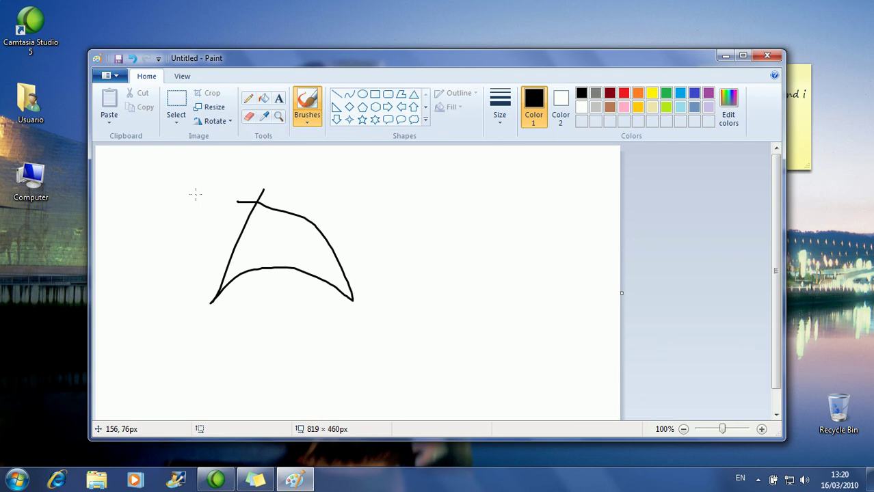
mouse_move(195, 194)
mouse_down()
mouse_move(191, 207)
mouse_move(205, 230)
mouse_move(263, 235)
mouse_move(294, 281)
mouse_move(300, 322)
mouse_move(386, 322)
mouse_move(312, 166)
mouse_move(200, 195)
mouse_up()
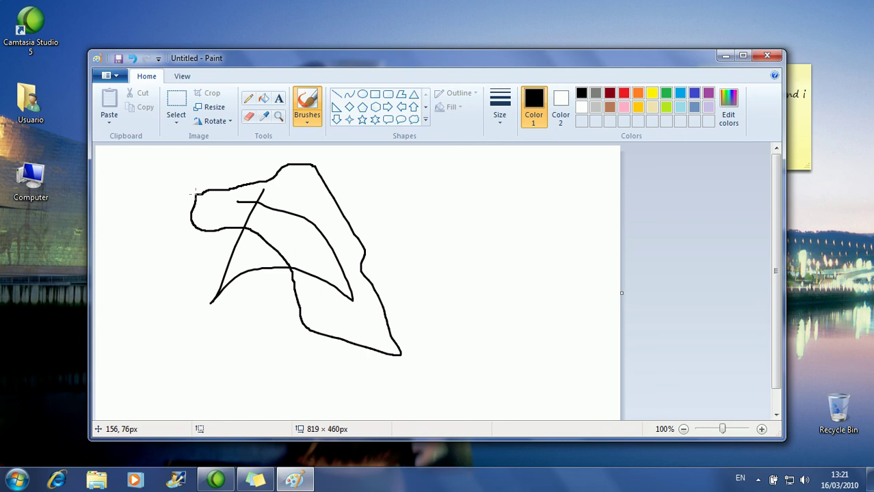
drag(197, 194, 238, 205)
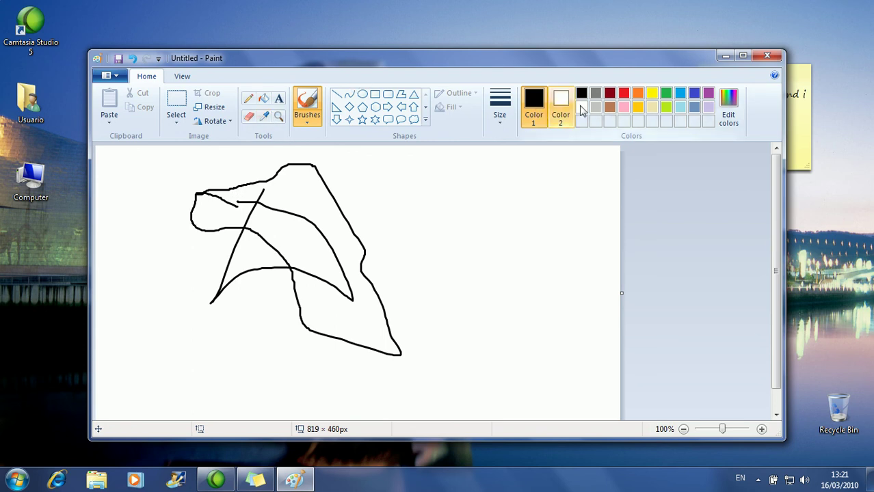
Step: Draw a looping orange brush stroke beside the black outlines, and close Paint without saving the drawing
click(622, 107)
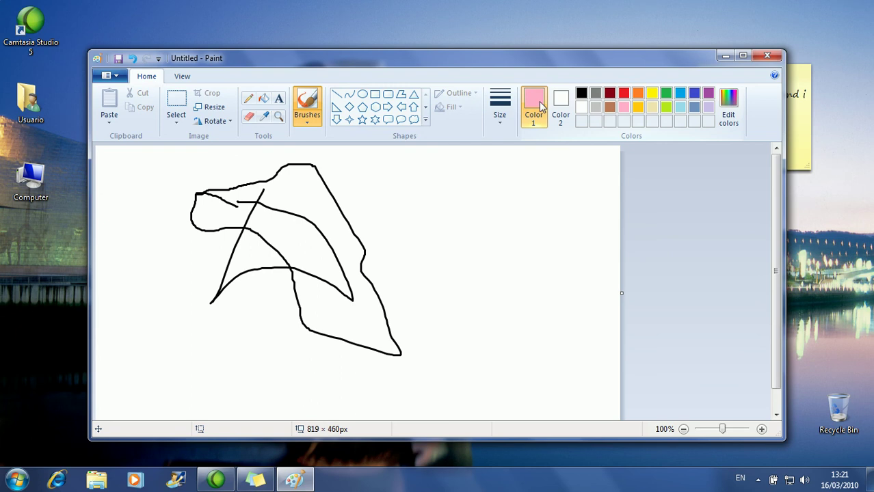
click(624, 93)
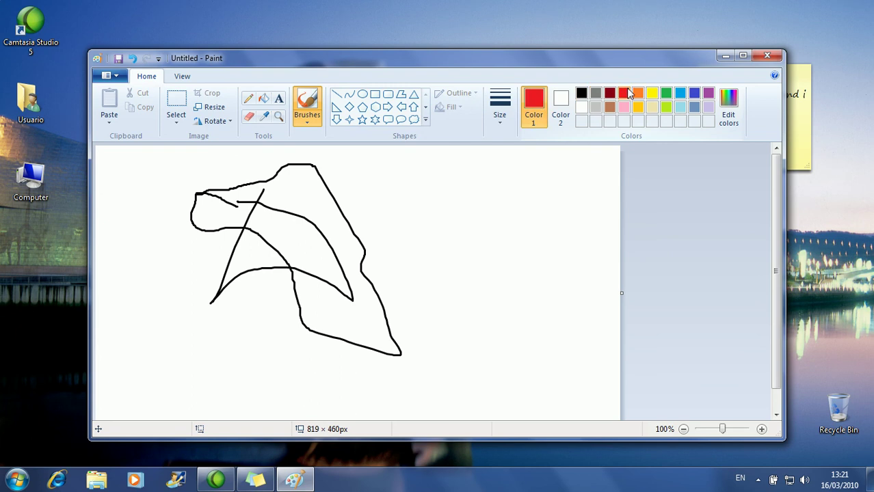
click(637, 96)
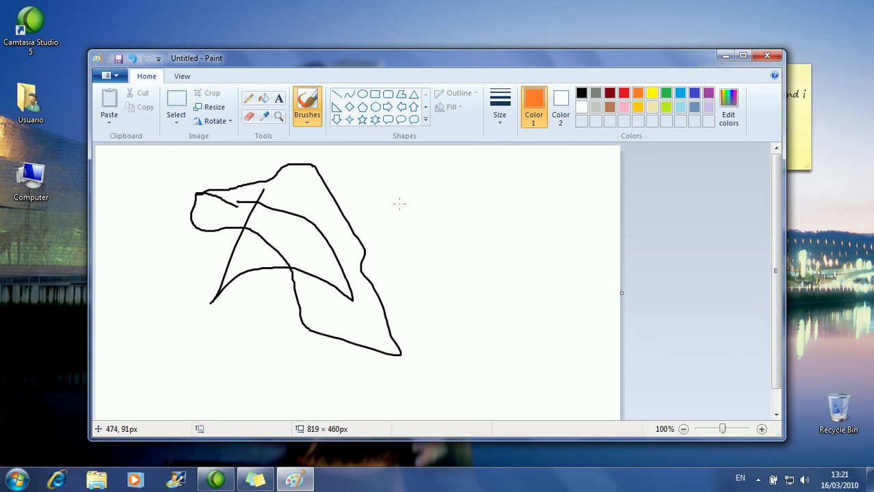
mouse_move(399, 203)
mouse_down()
mouse_move(418, 233)
mouse_move(491, 264)
mouse_move(470, 193)
mouse_move(410, 292)
mouse_move(436, 285)
mouse_up()
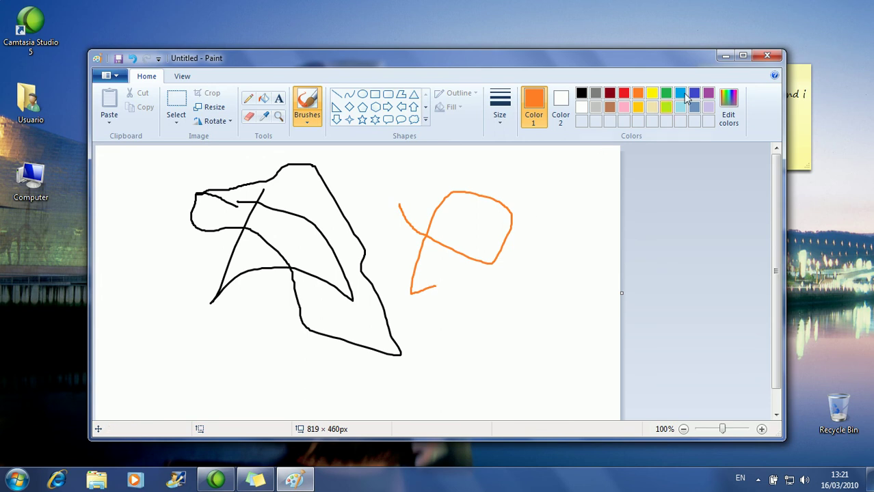
click(767, 56)
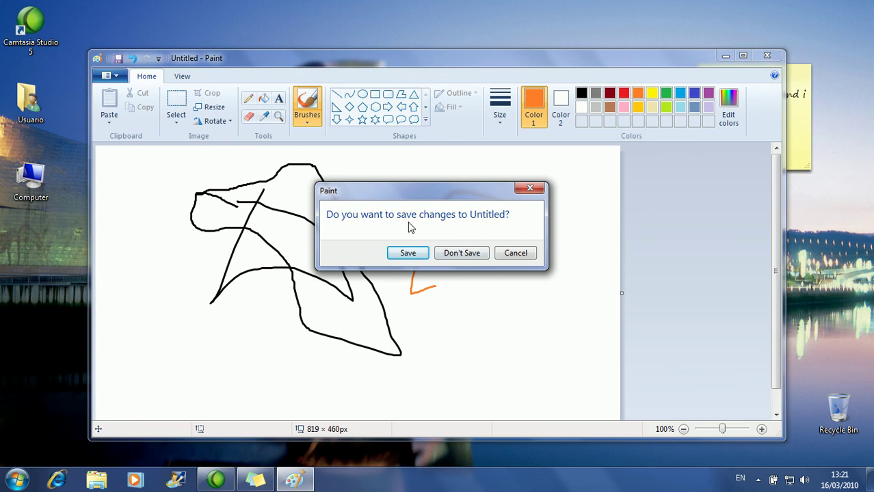
click(465, 254)
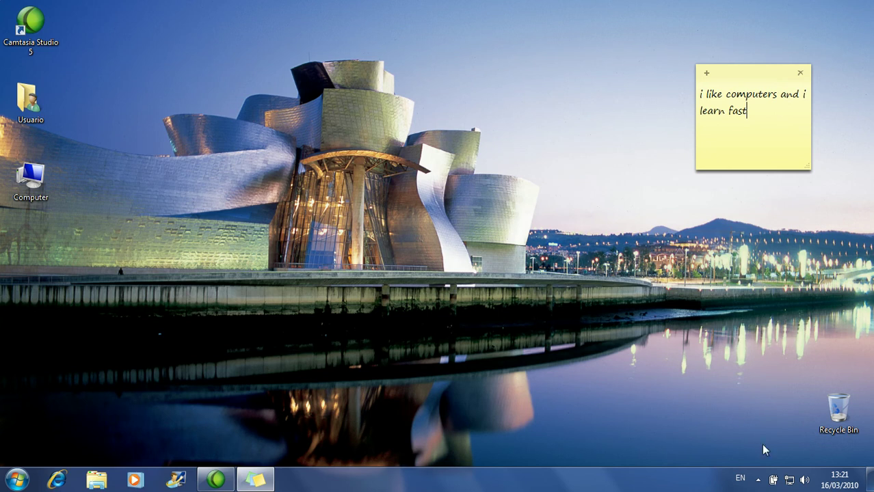